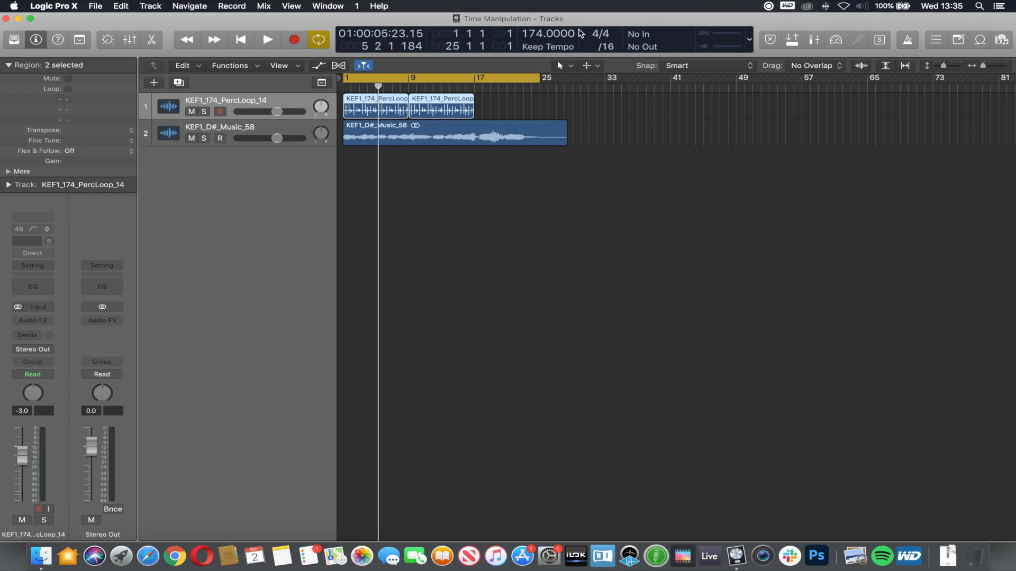
With the KEF1_174_PercLoop_14 track muted, time-stretch the KEF1_D#_Music_58 region to 32 bars and audition it
left_click(191, 111)
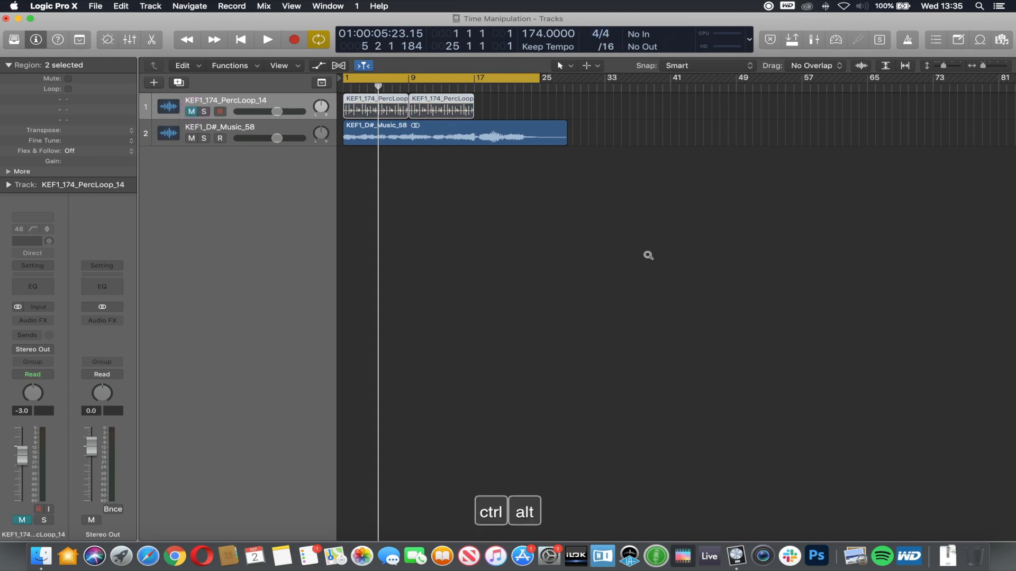
left_click_drag(649, 254, 344, 145)
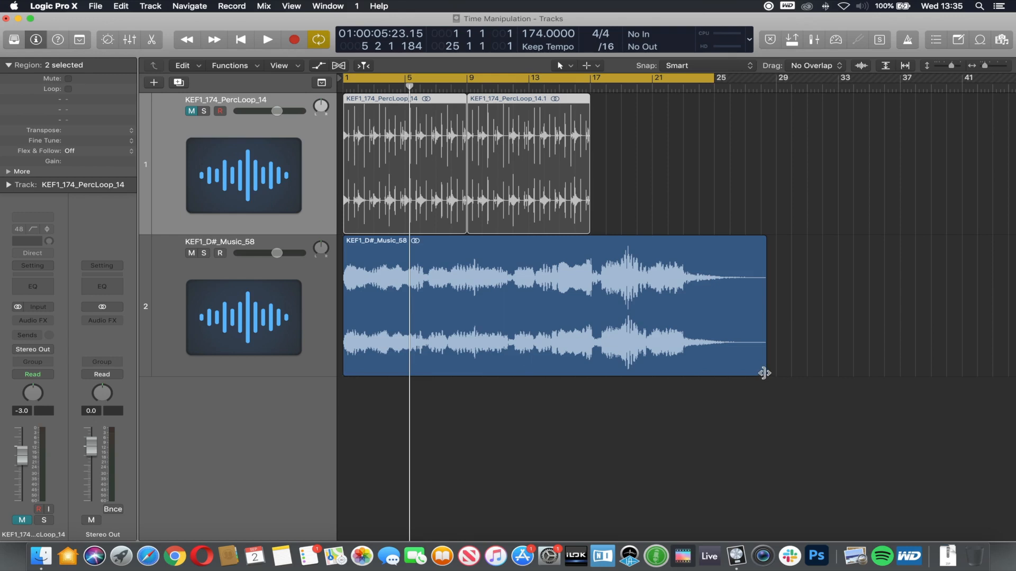
key("alt")
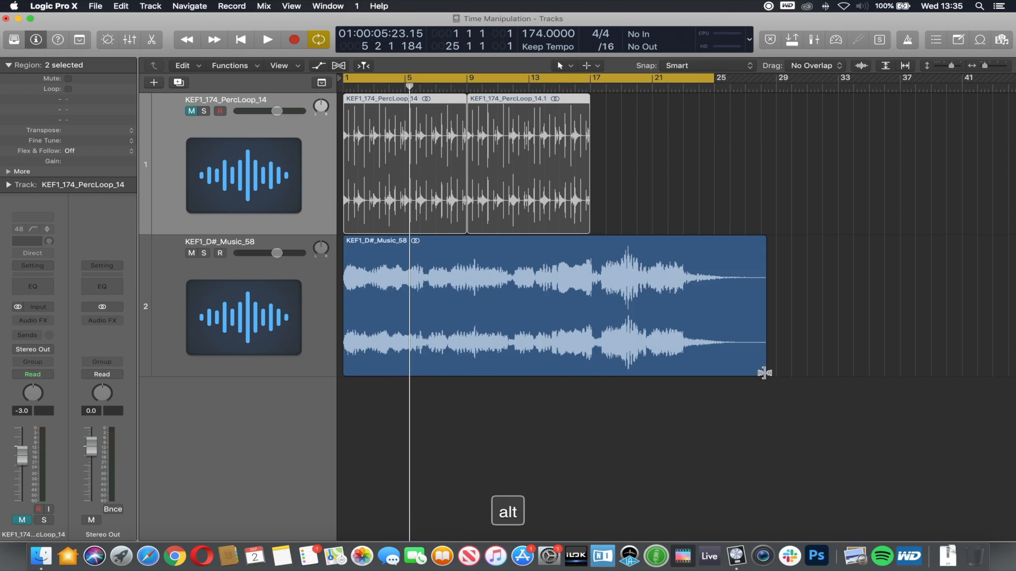
key("alt")
key("alt")
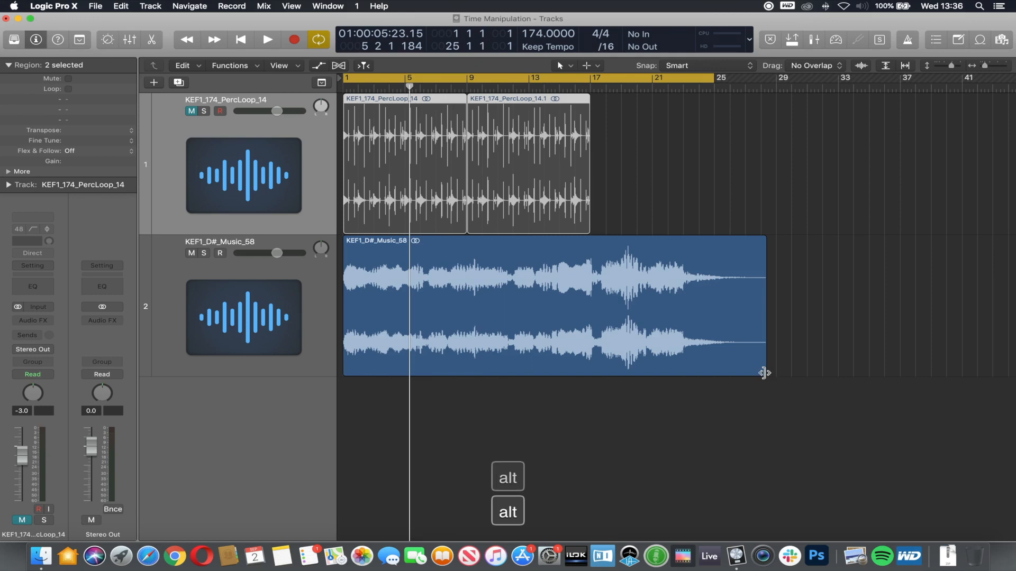
left_click_drag(764, 373, 835, 346)
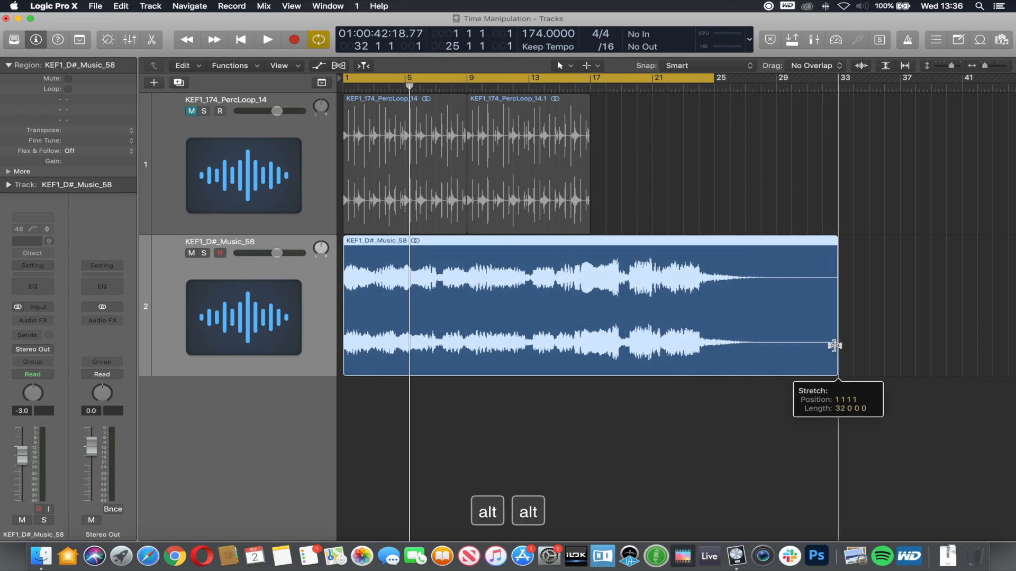
left_click_drag(834, 346, 834, 346)
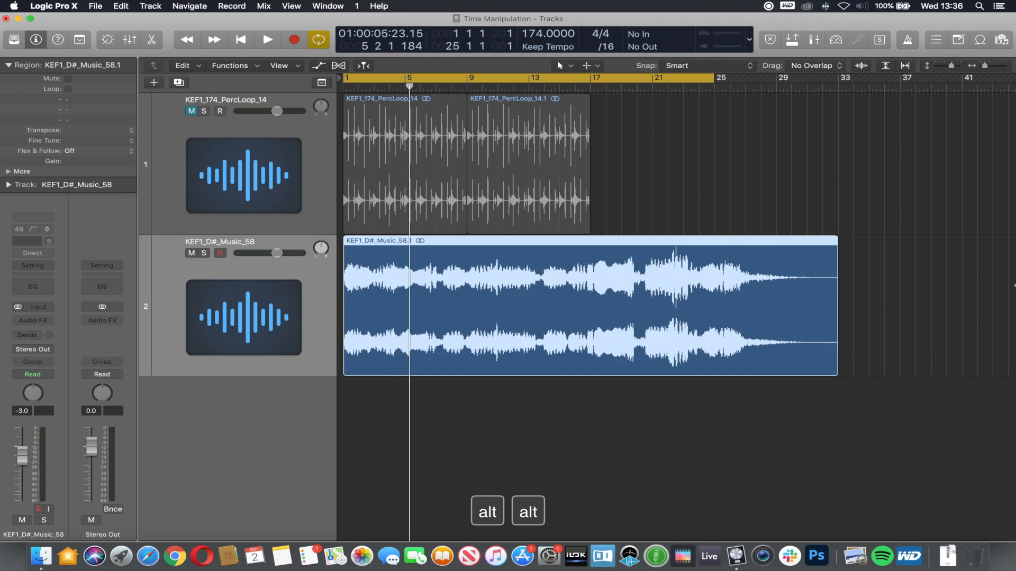
key("space")
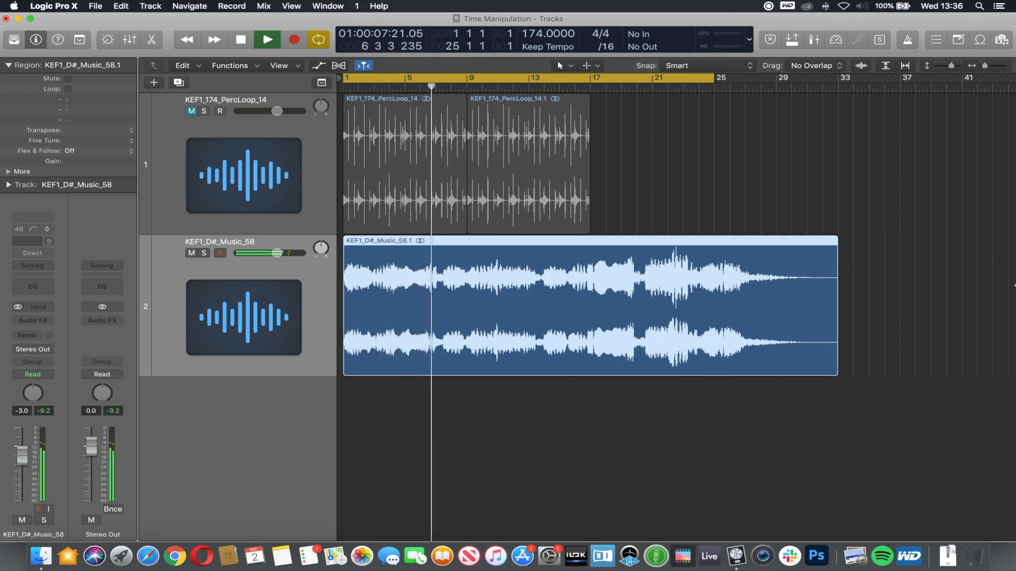
key("space")
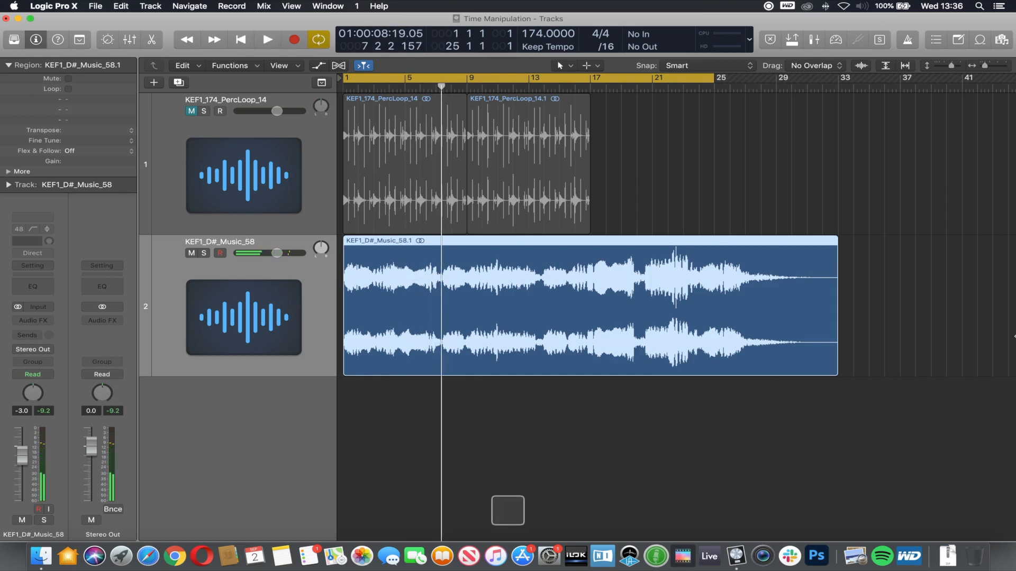
Undo the stretch of the KEF1_D#_Music_58 region, play it for comparison, and unmute the percussion loop track
key("super+z")
key("space")
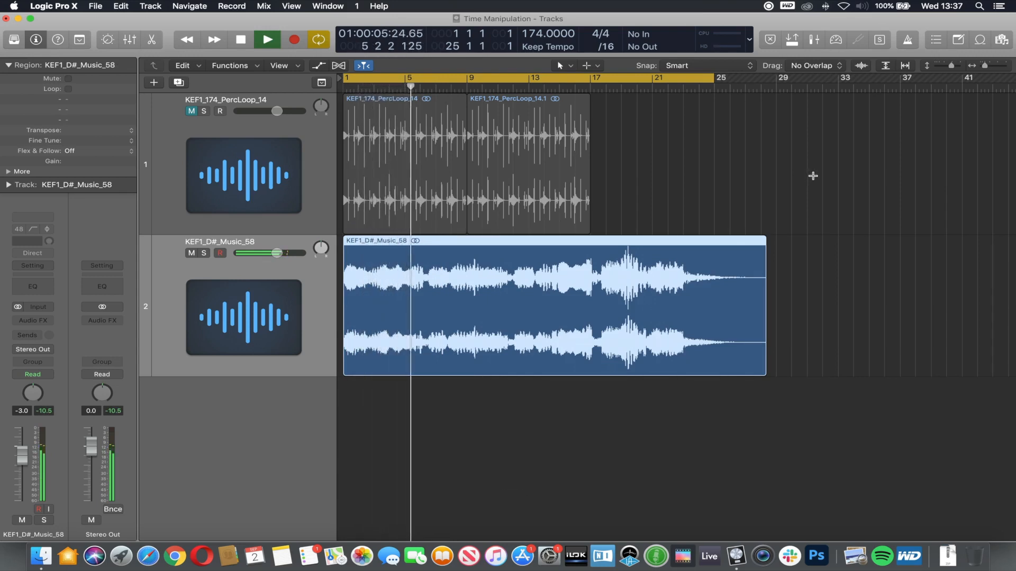
key("space")
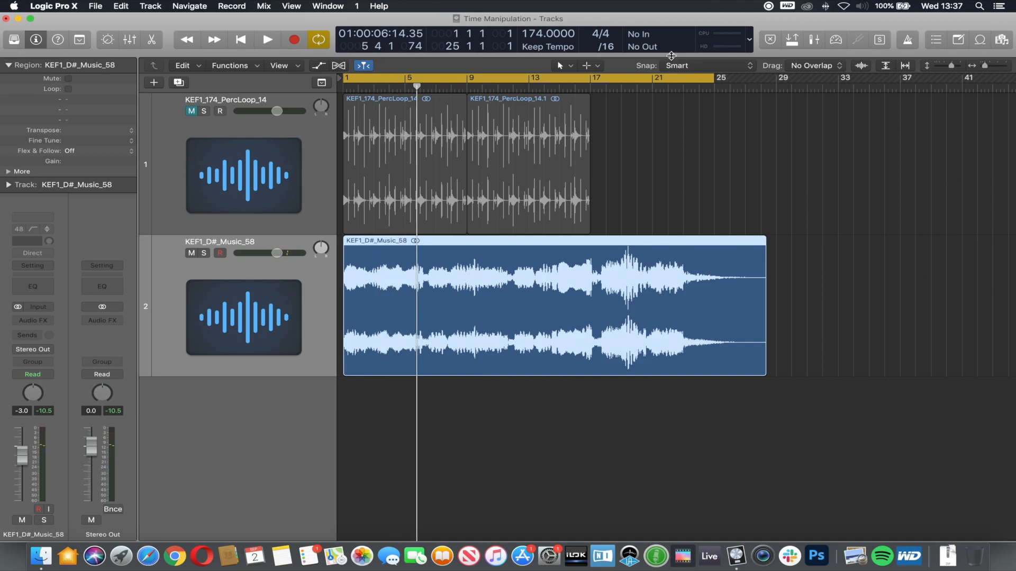
left_click(192, 112)
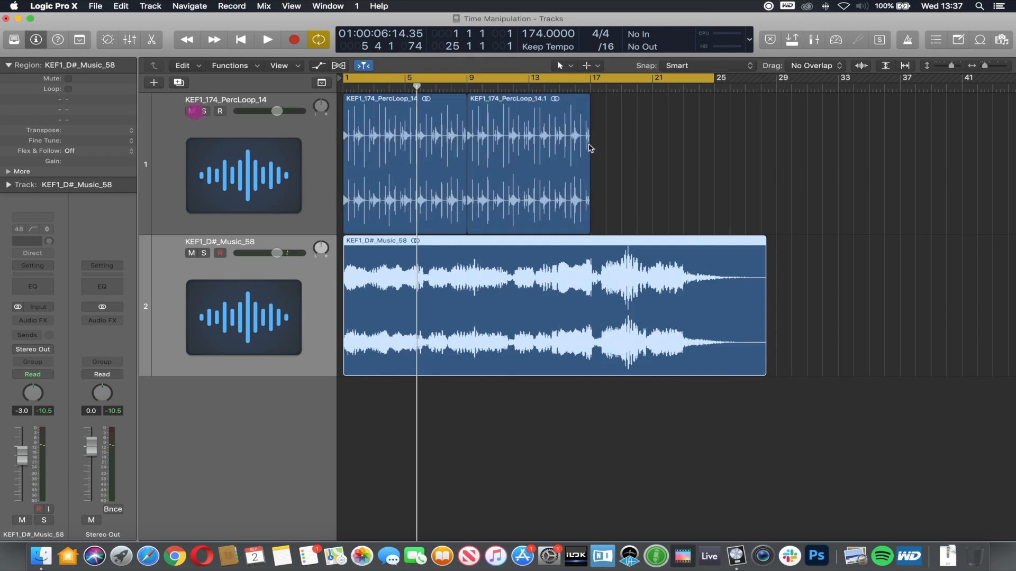
Switch to Finder and open the KAN Eastern Flavours (Demo Pack) folder among the music samples in a new window
key("super+Tab")
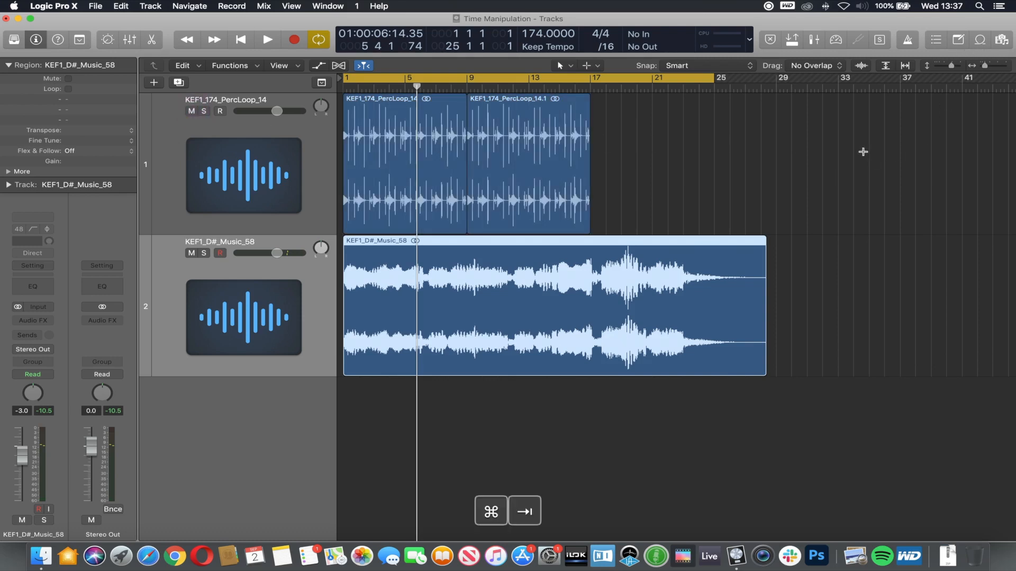
key("super+n")
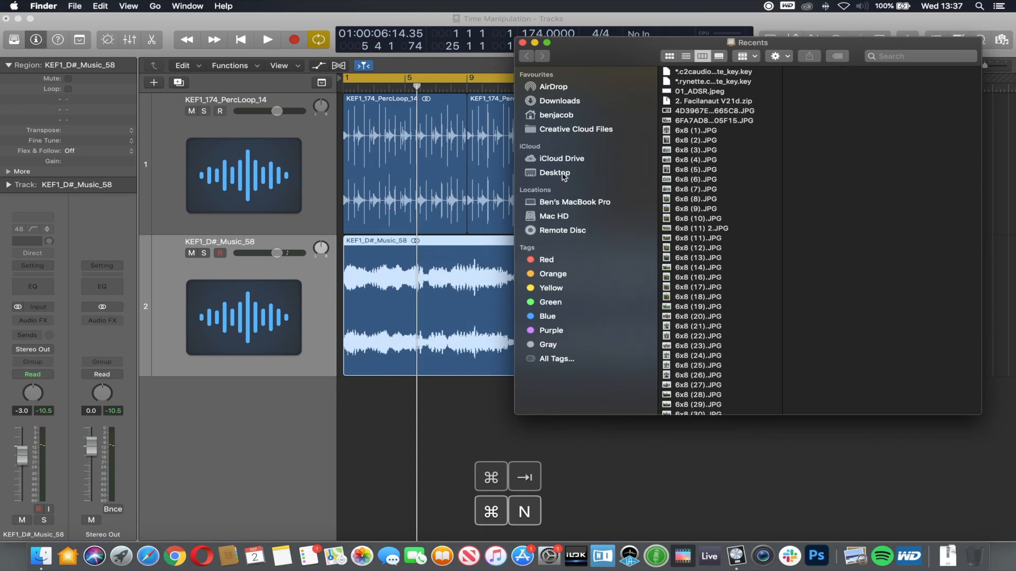
left_click(548, 116)
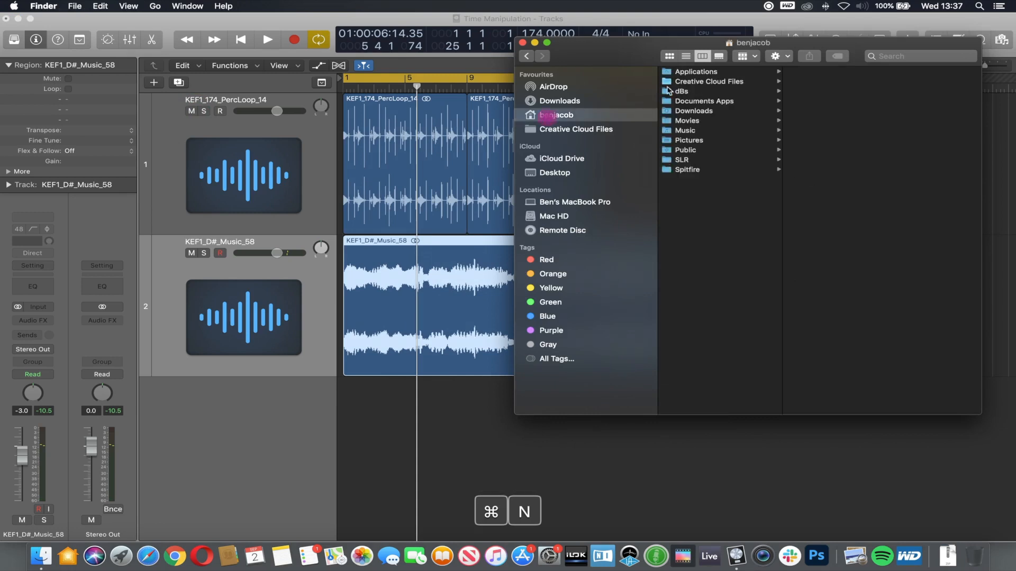
left_click(685, 130)
left_click(804, 130)
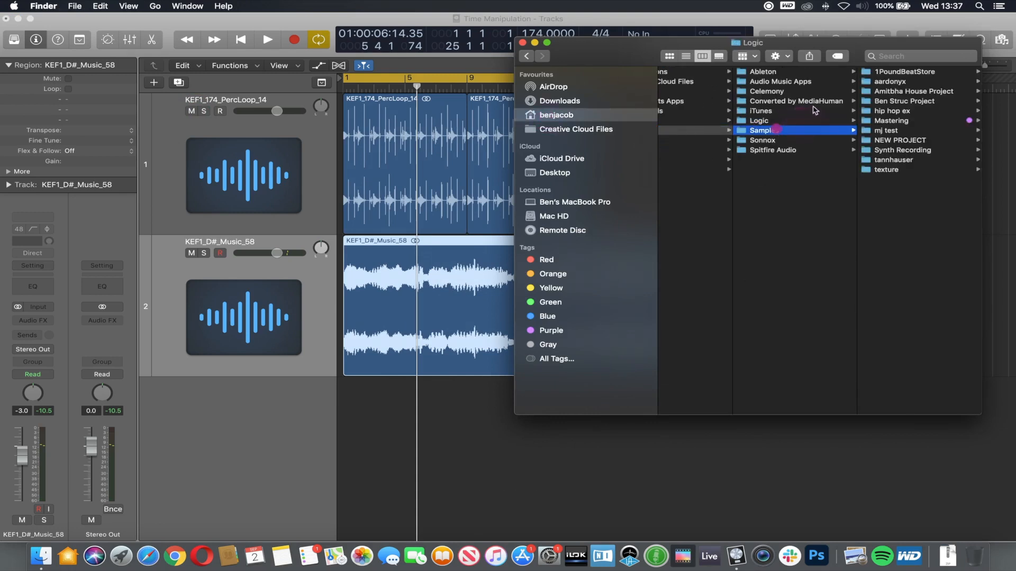
left_click(713, 257)
left_click(878, 101)
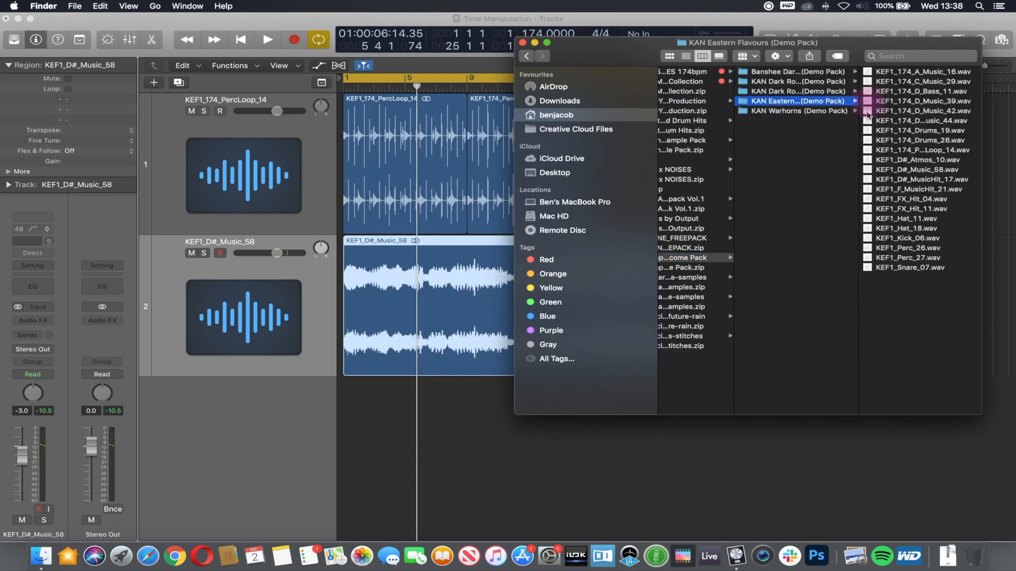
Preview KEF1_174_D#_Music_44.wav and add it to the Logic project at bar 1 on a new track below the others
left_click(928, 121)
key("space")
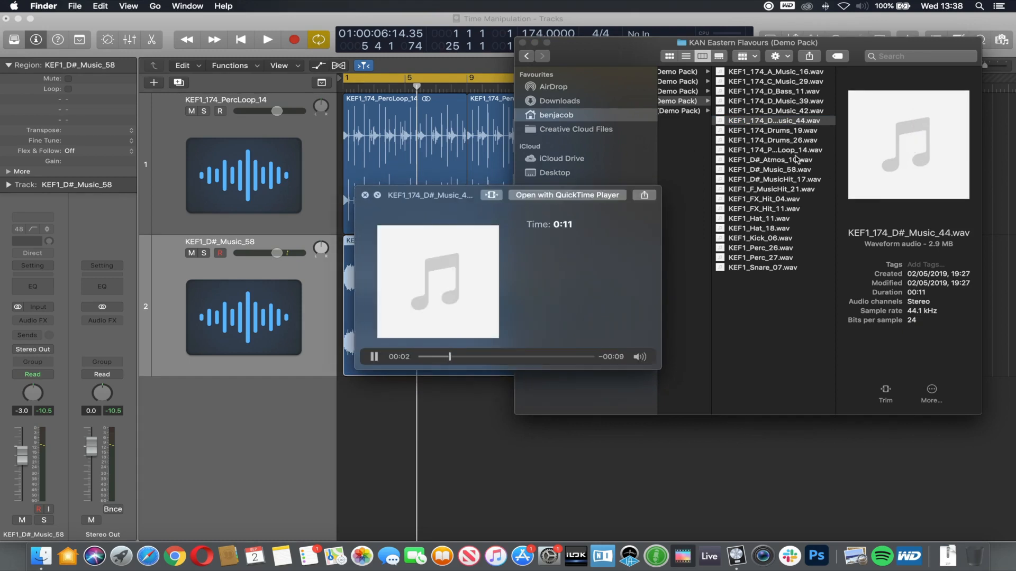
key("space")
left_click_drag(756, 123, 342, 427)
left_click(560, 456)
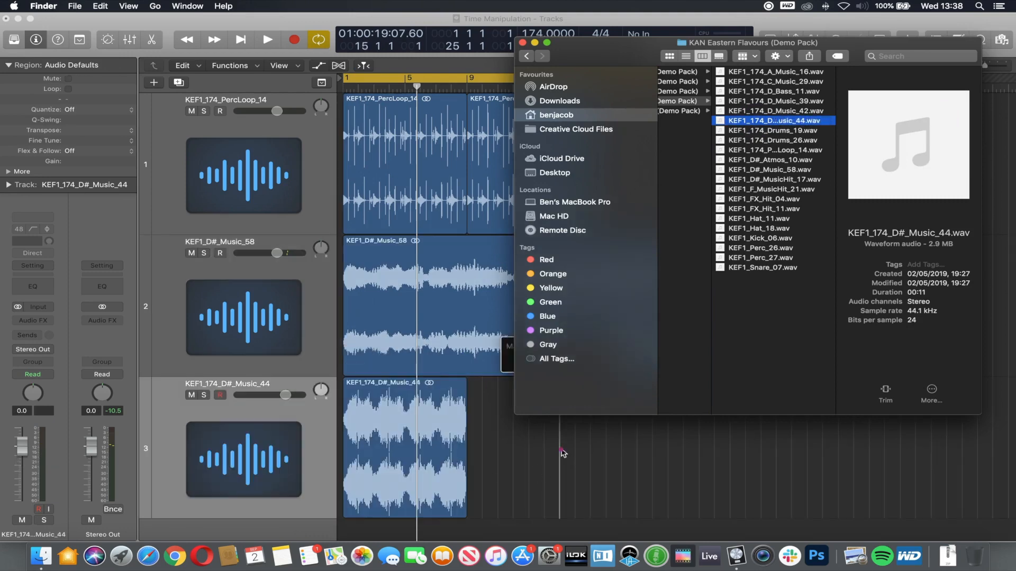
left_click(615, 388)
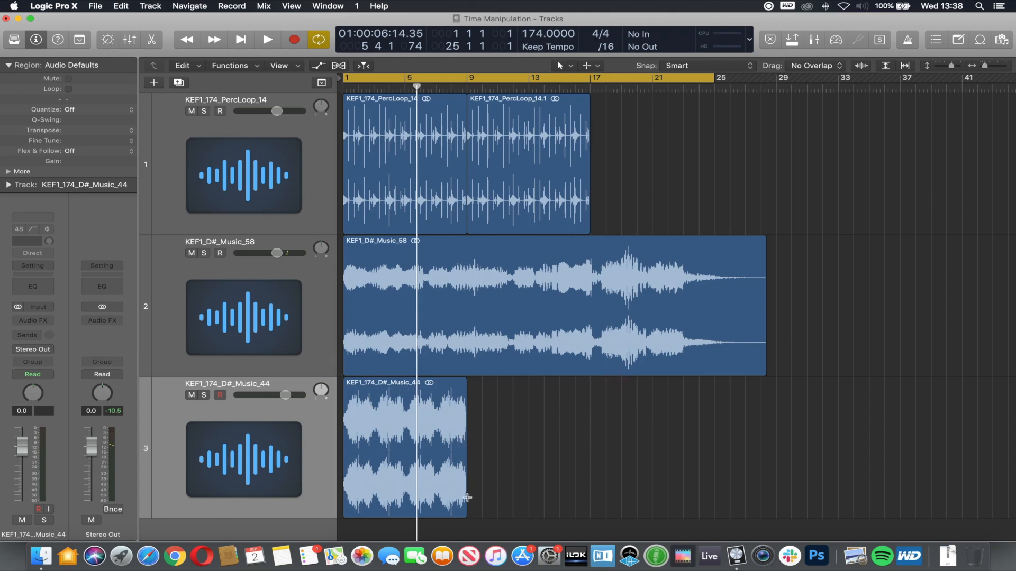
Trim the KEF1_174_D#_Music_44 region to about 2 bars and time-stretch the trimmed piece to 8 bars during playback
left_click_drag(465, 506, 372, 503)
key("alt")
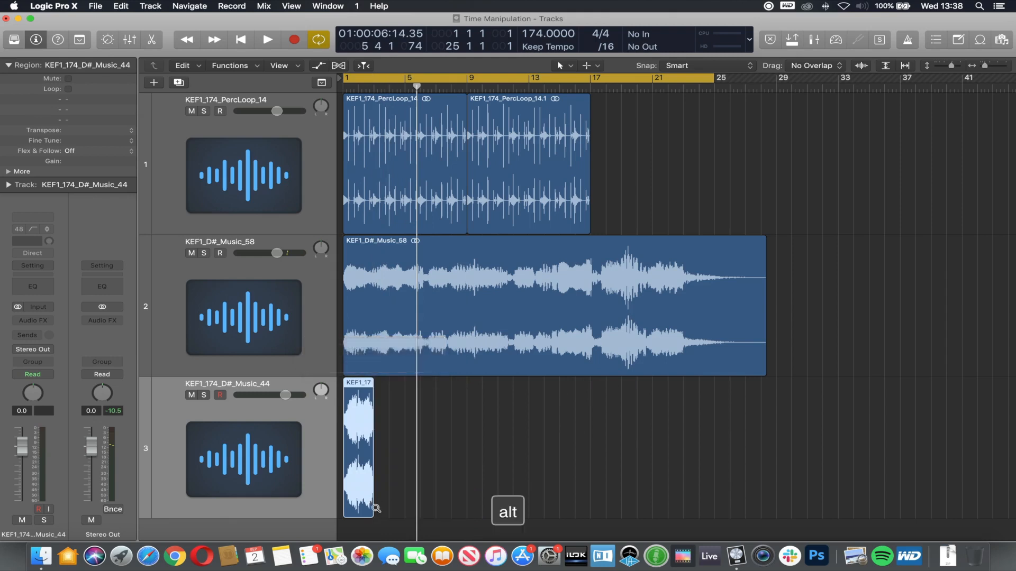
key("space")
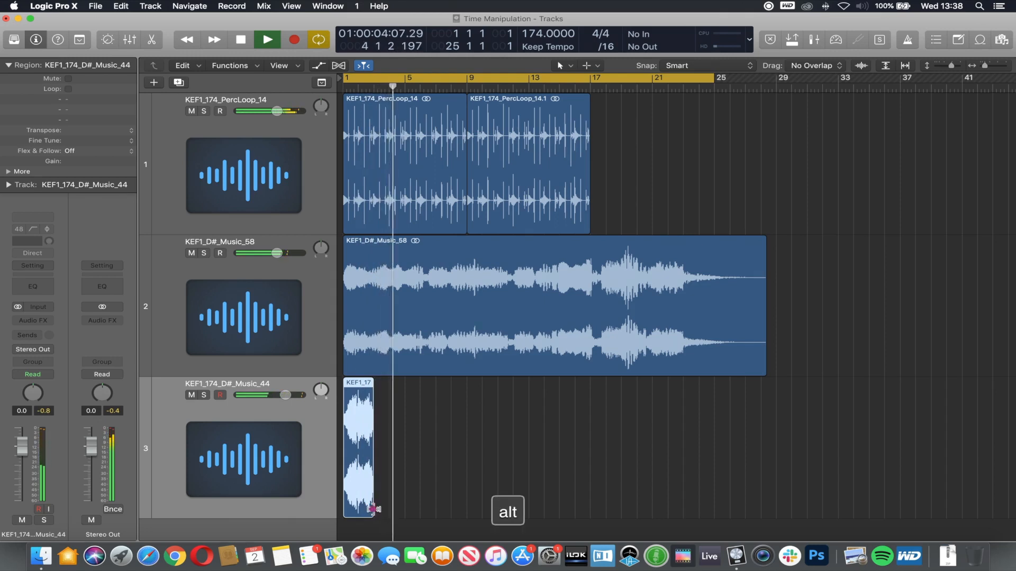
left_click_drag(372, 509, 466, 509)
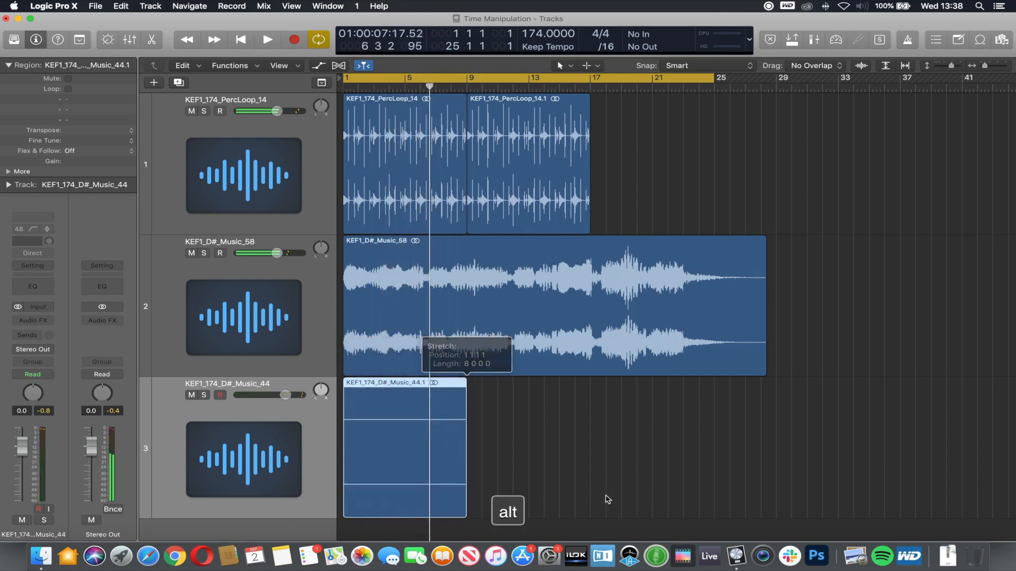
Lower the KEF1_174_D#_Music_44 track volume to -10.0 dB while auditioning the stretched region
left_click_drag(286, 394, 263, 395)
key("space")
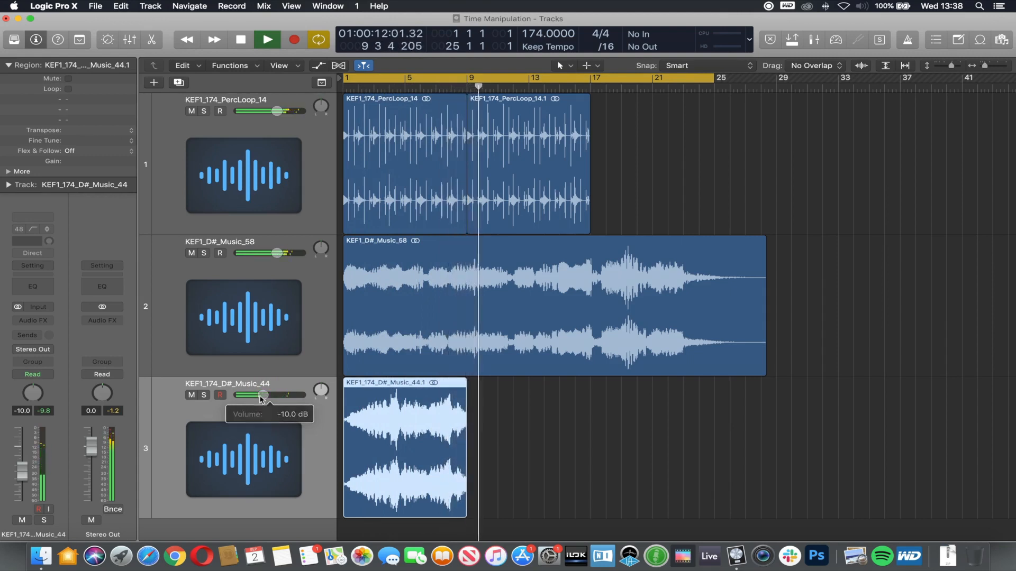
key("space")
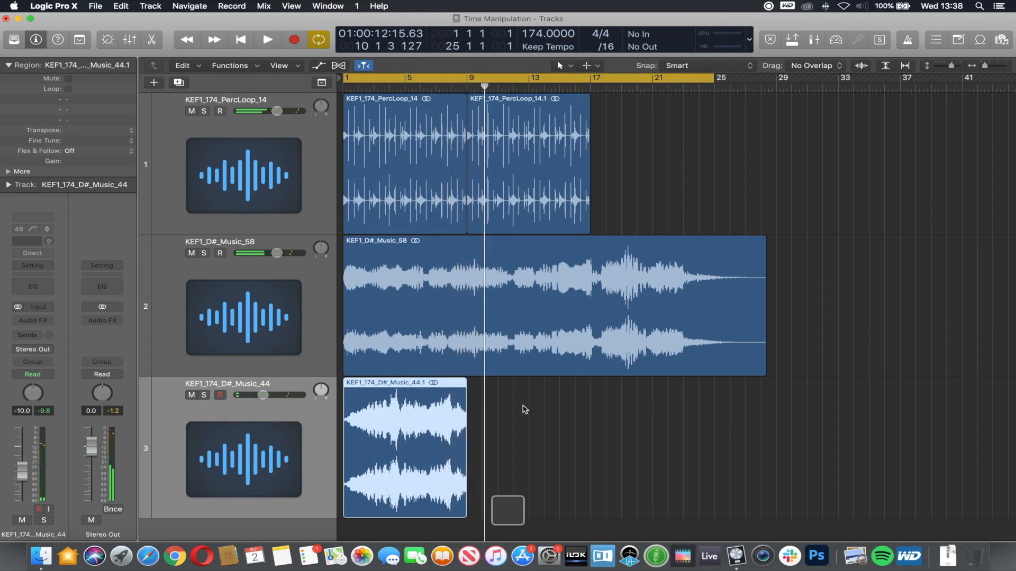
Undo the stretch and the trim of the KEF1_174_D#_Music_44 region
key("super+z")
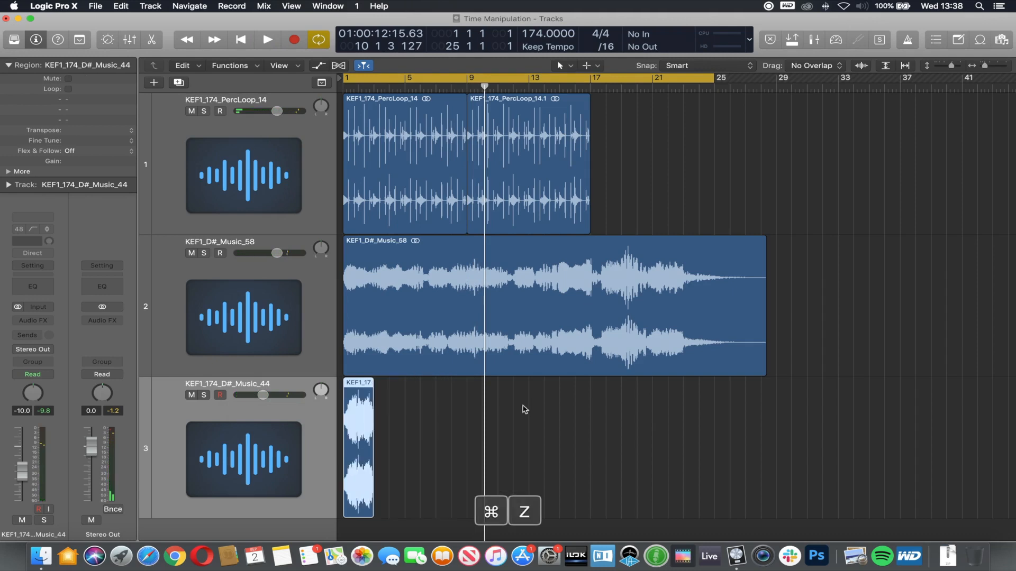
key("super+z")
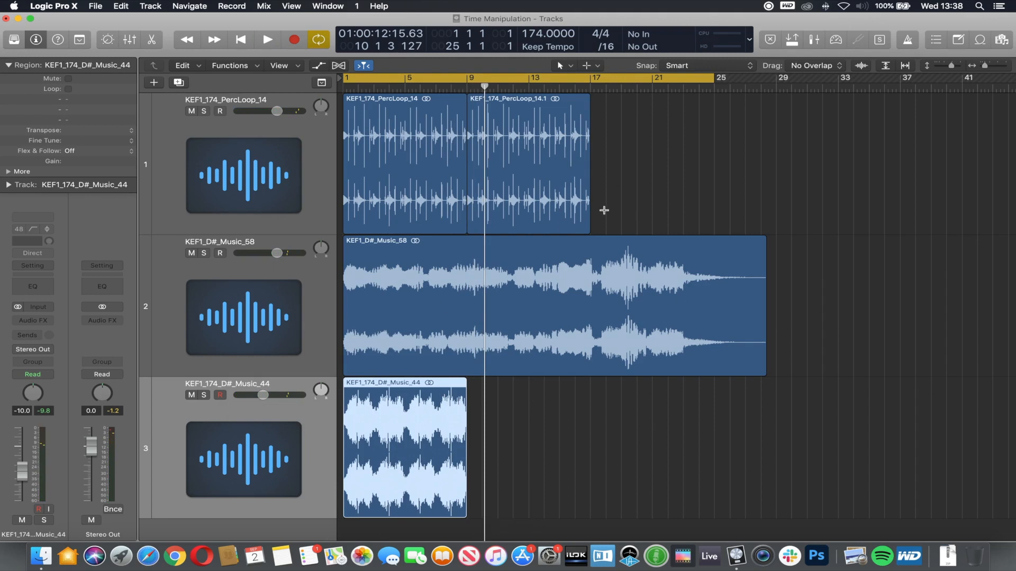
Move the second percussion loop region out to bar 29 and time-stretch the first one to 16 bars
left_click_drag(523, 104, 828, 116)
key("alt")
left_click_drag(465, 226, 586, 232)
scroll(585, 229, "left", 1)
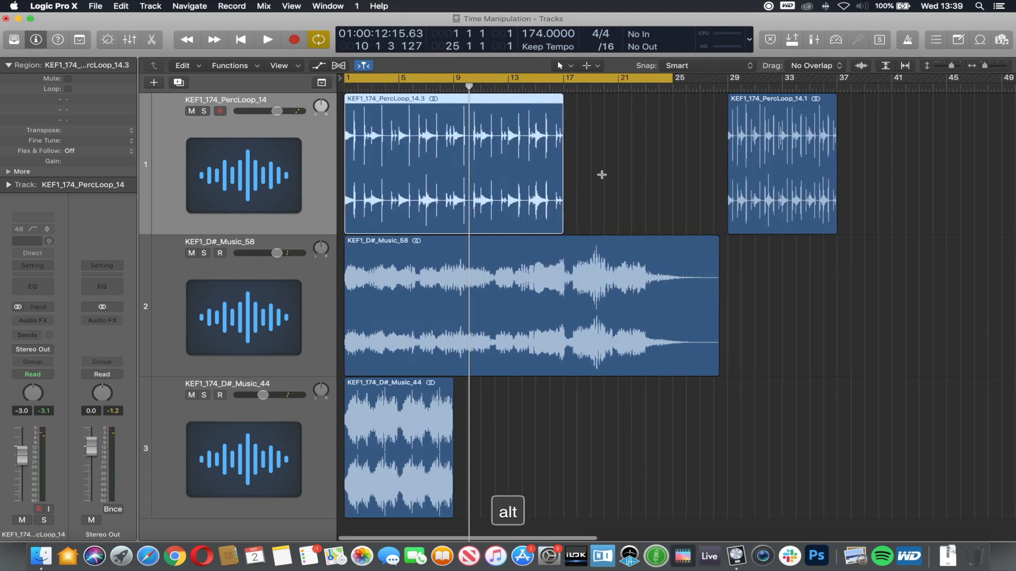
Start playback and mute the KEF1_D#_Music_58 and KEF1_174_D#_Music_44 tracks
key("space")
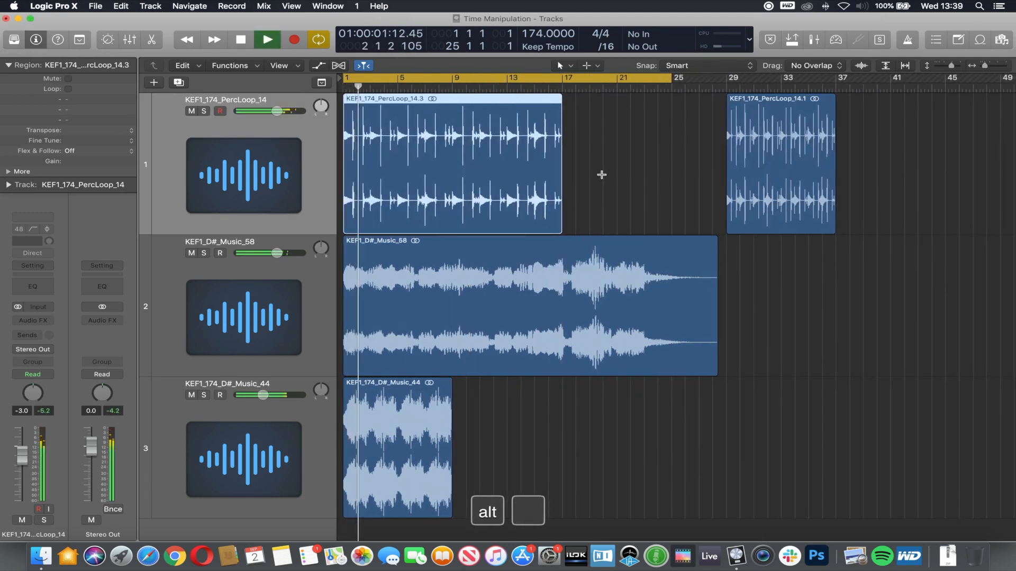
left_click(192, 252)
left_click(192, 394)
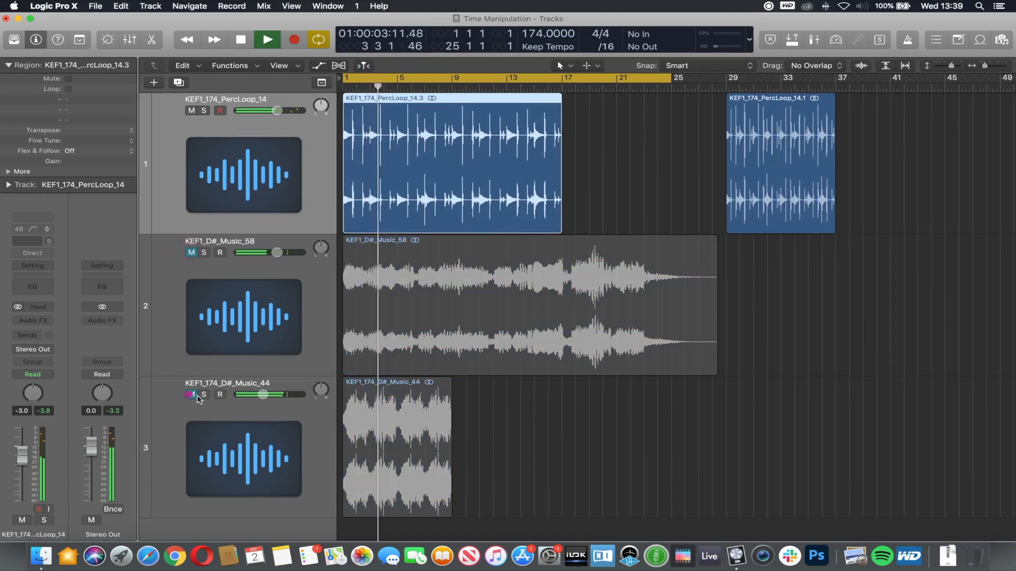
Duplicate the percussion track, place the unstretched loop at bar 1 on it, and audition both loops together from the start
left_click(239, 105)
key("cmd+d")
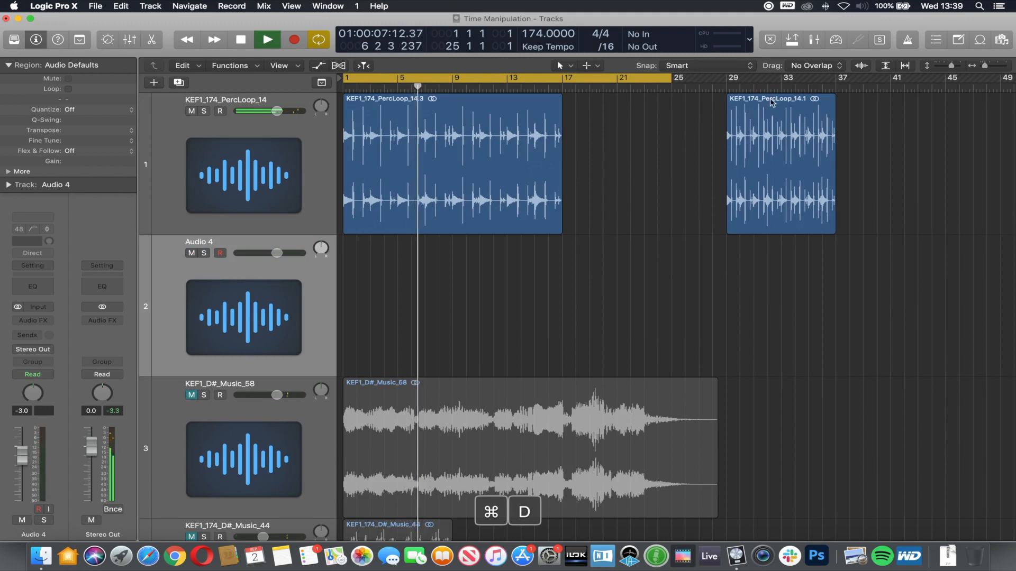
left_click_drag(770, 121, 387, 263)
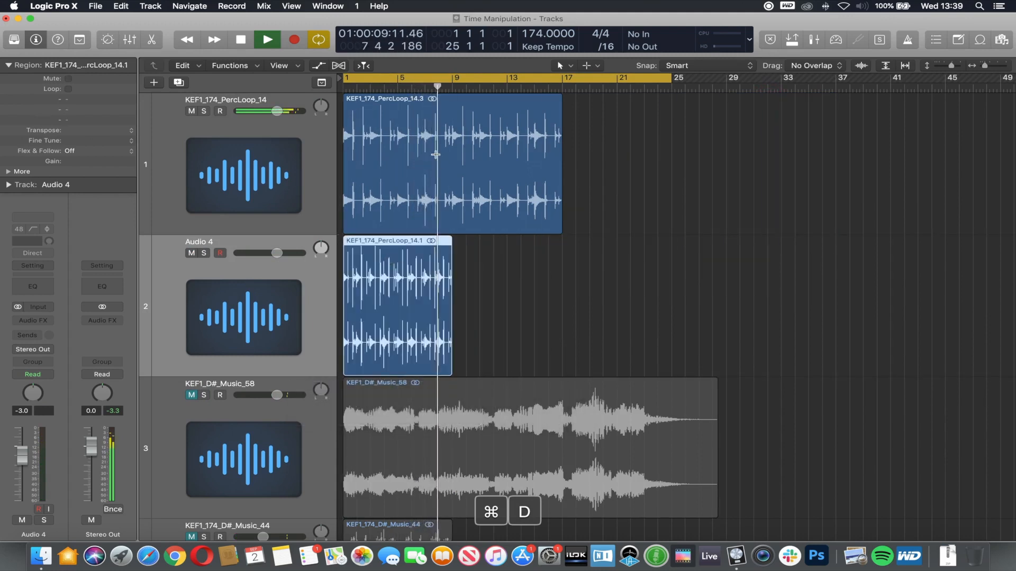
key("Return")
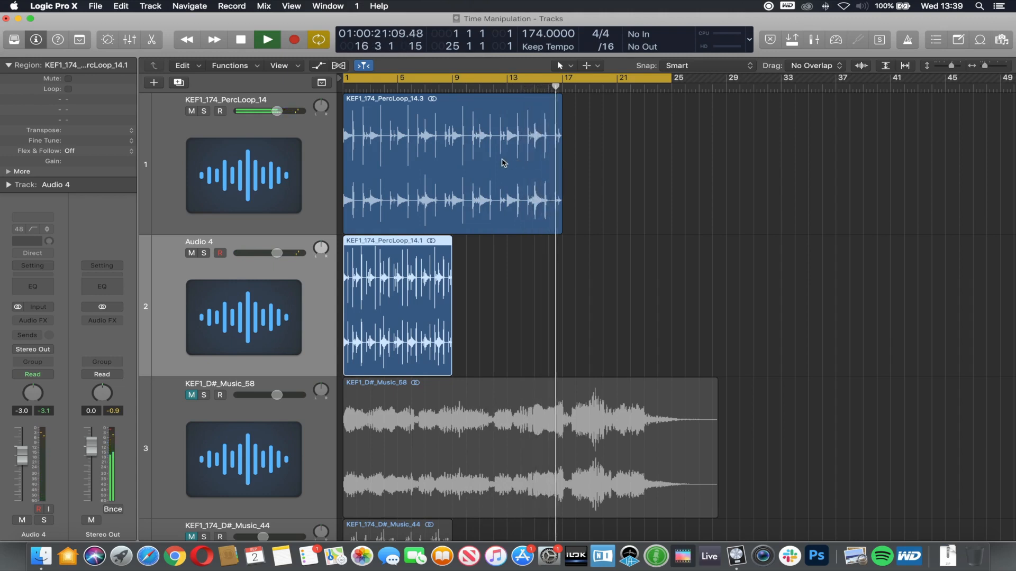
key("space")
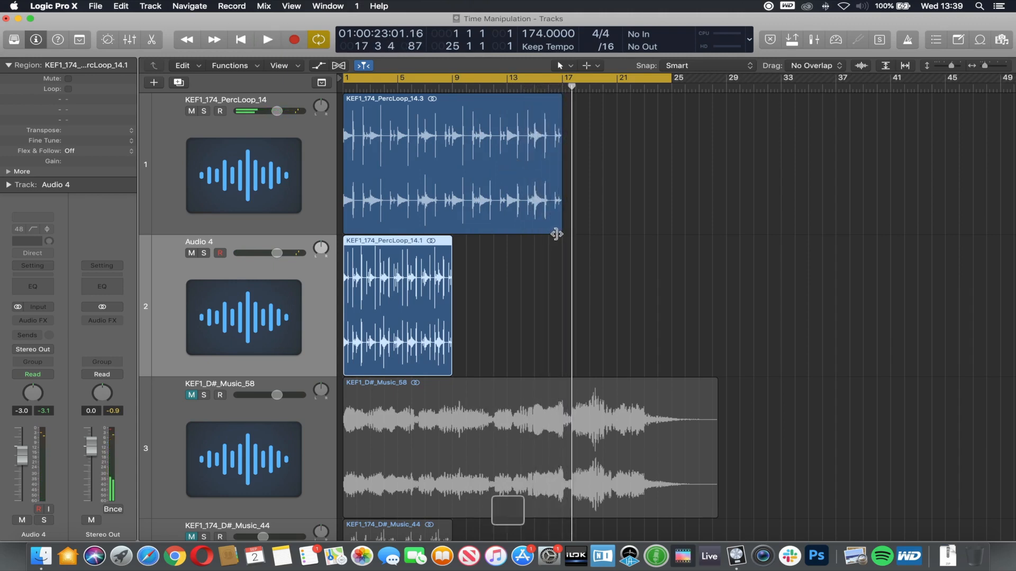
Undo the track duplication, the stretch and the moves of the percussion loop regions
key("super+z")
key("super+z")
key("super+z")
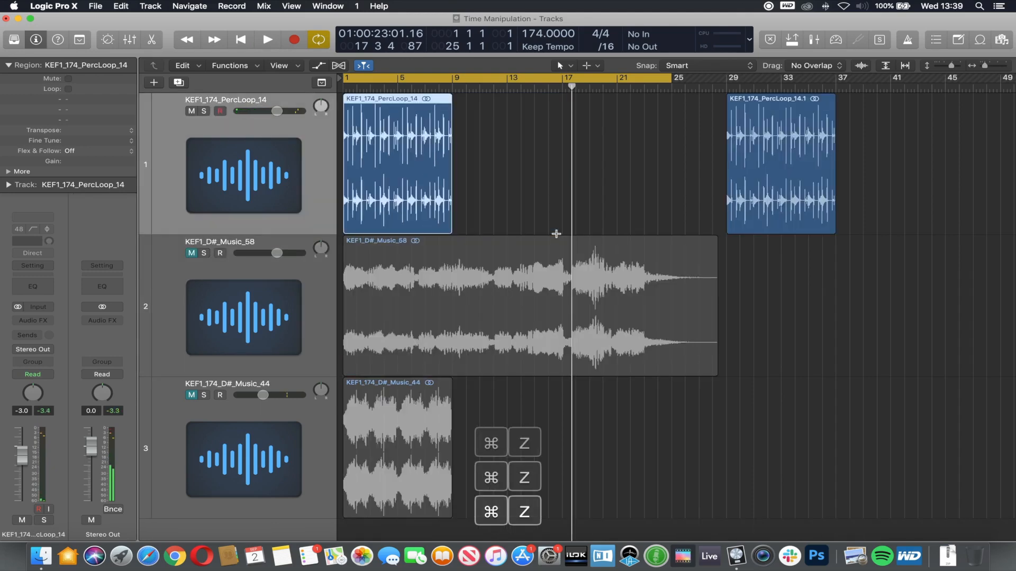
key("super+z")
left_click(642, 129)
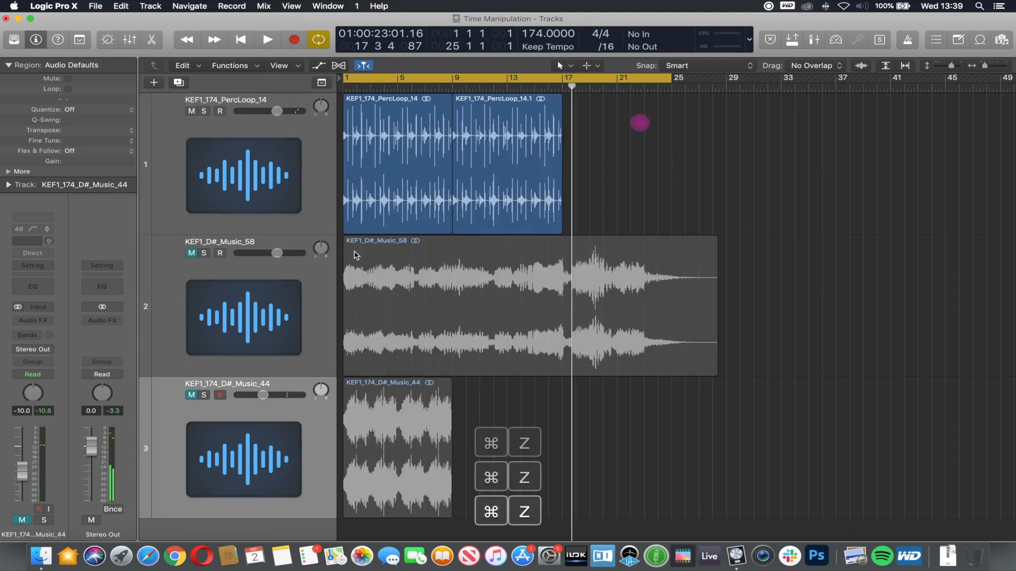
Unmute the KEF1_D#_Music_58 track, show Flex editing for the tracks, and enable Flex on that track
left_click(191, 253)
left_click(274, 293)
left_click(236, 388)
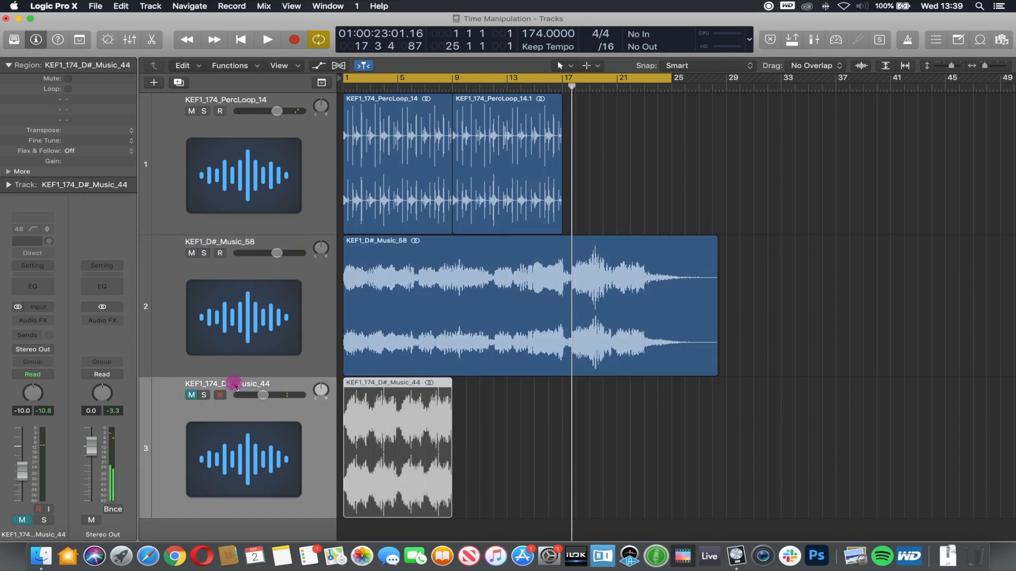
left_click(244, 298)
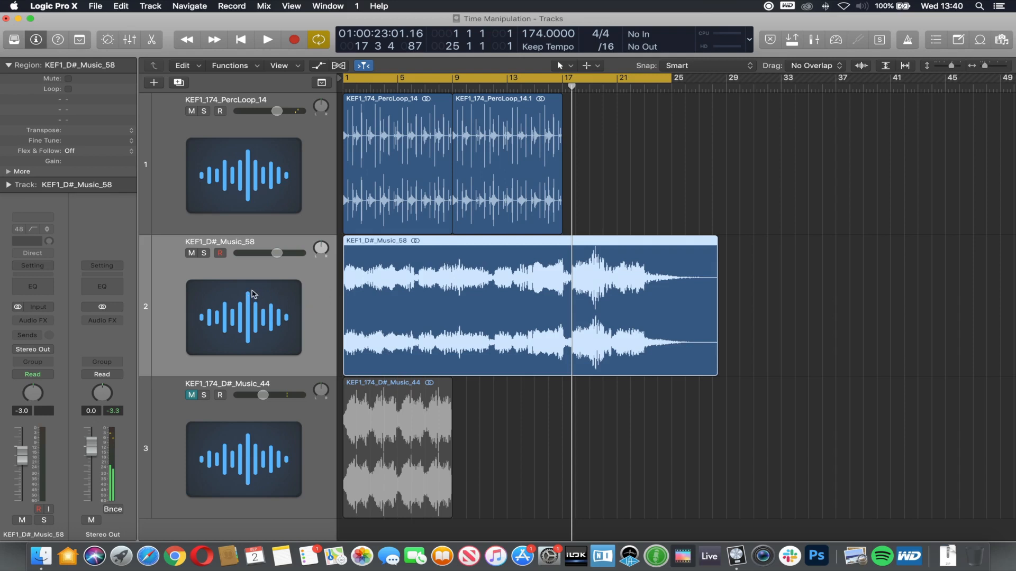
scroll(280, 276, "down", 1)
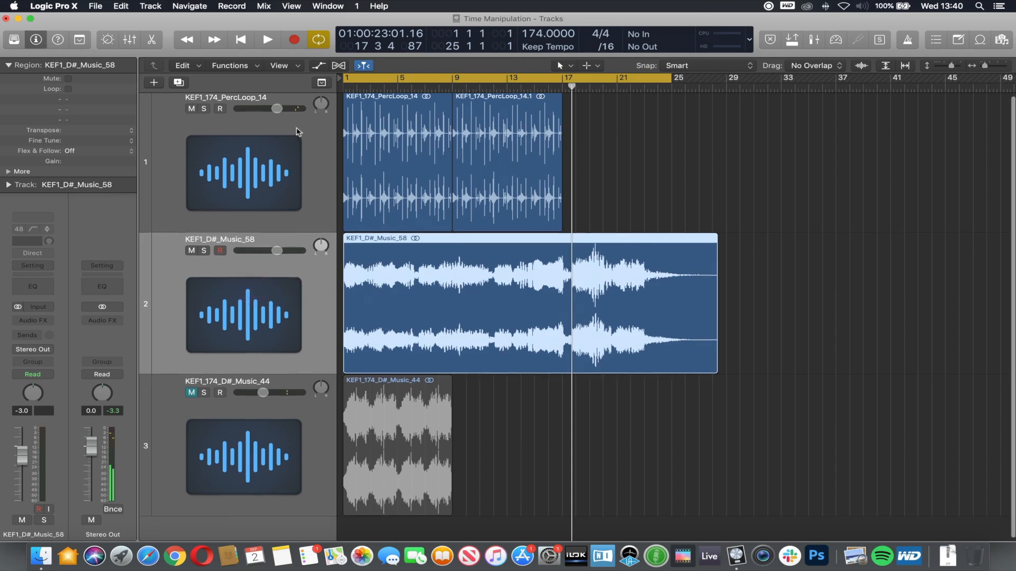
left_click(339, 65)
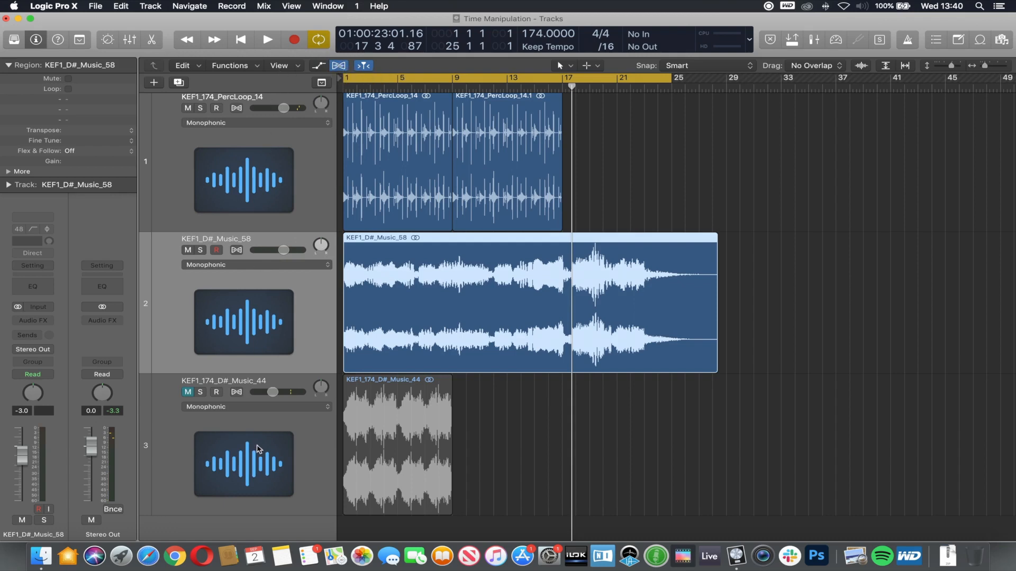
left_click(237, 250)
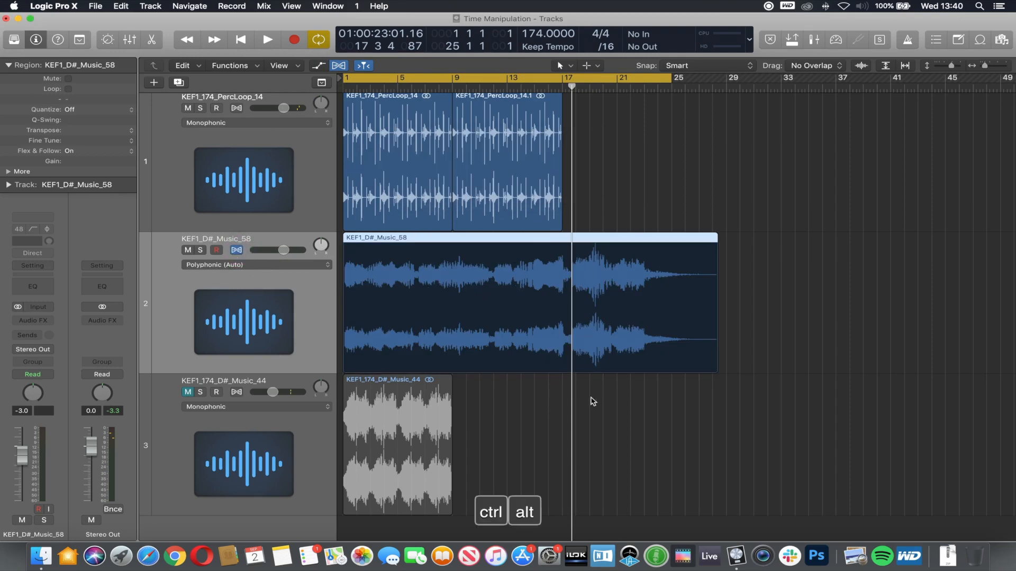
Add a flex marker near bar 2 of the KEF1_D#_Music_58 region and stretch the audio out to bar 3
left_click_drag(646, 420, 304, 222)
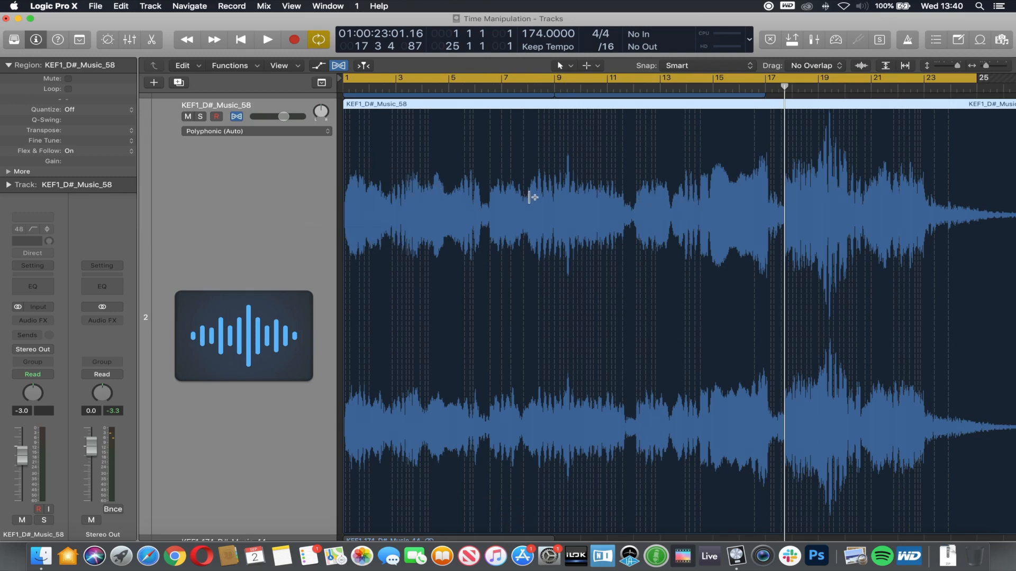
scroll(470, 198, "right", 4)
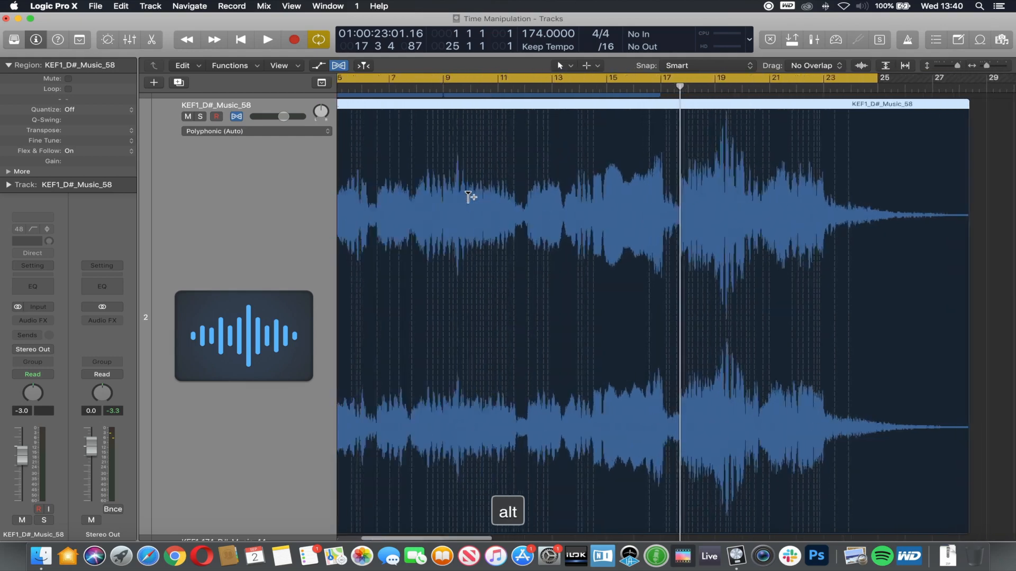
scroll(470, 197, "up", 6)
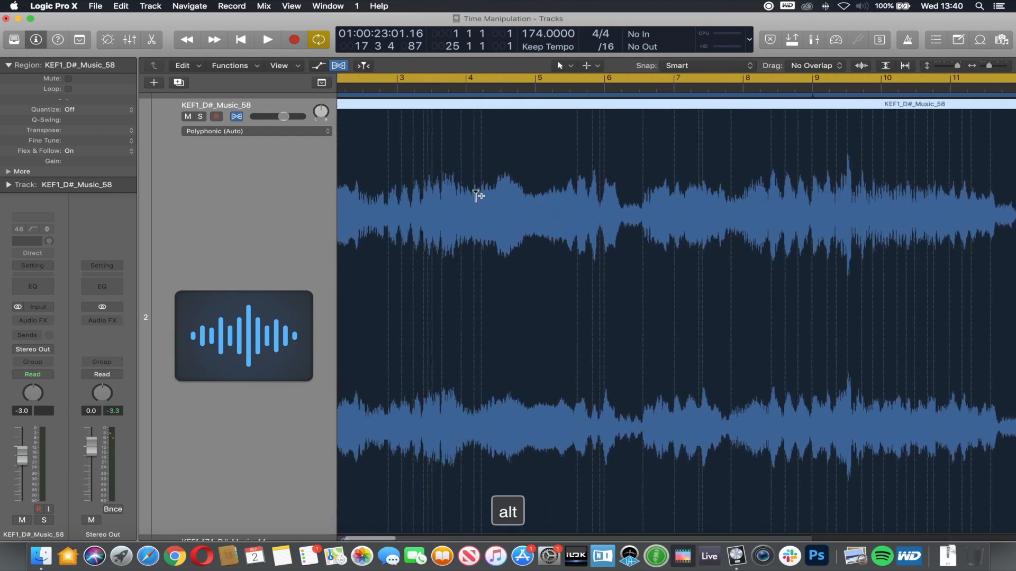
scroll(478, 197, "left", 2)
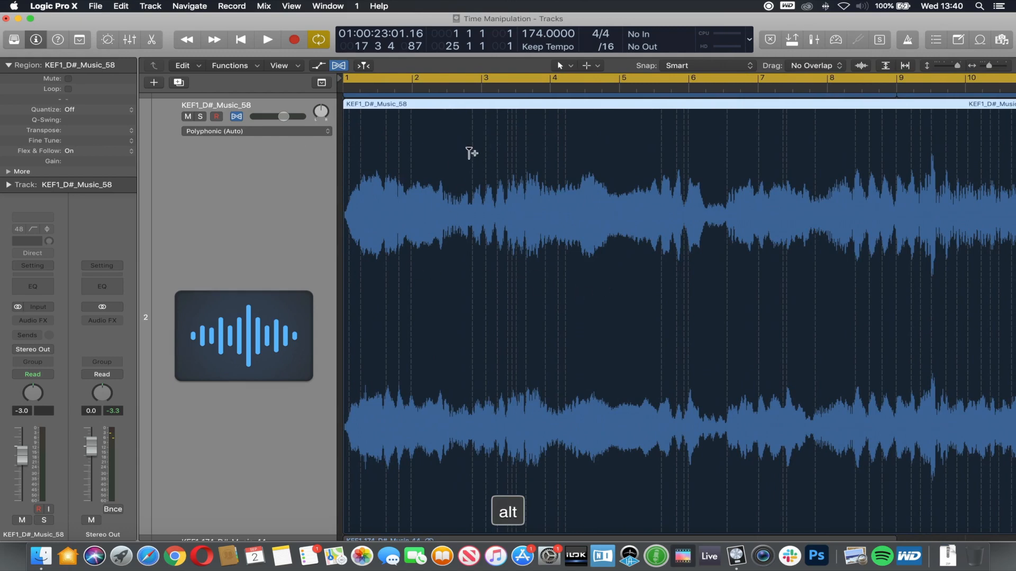
left_click_drag(411, 137, 481, 135)
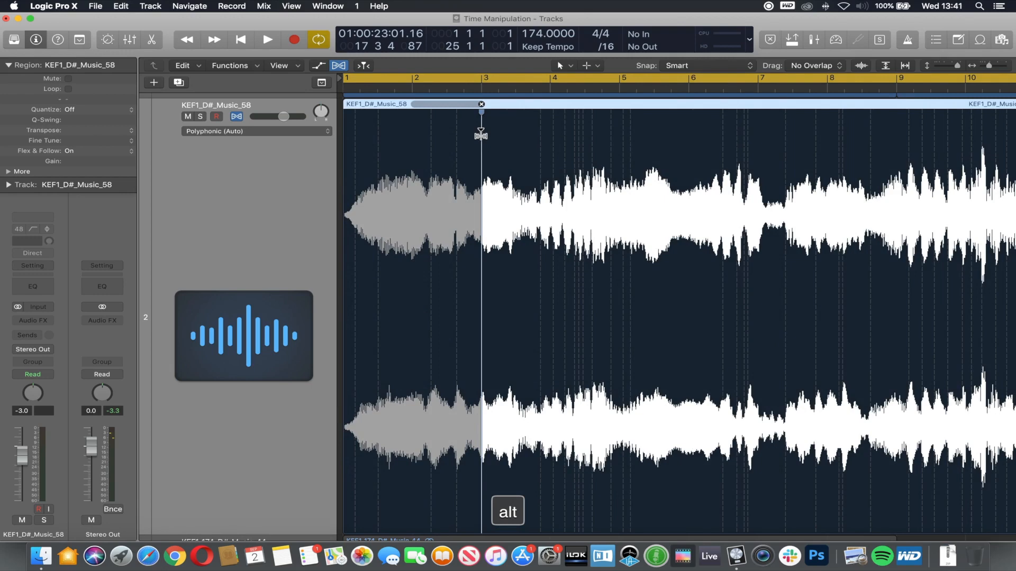
mouse_move(481, 136)
left_mouse_down()
mouse_move(444, 135)
mouse_move(480, 136)
left_mouse_up()
Audition the stretched opening of the KEF1_D#_Music_58 region from bar 1
scroll(578, 231, "down", 10)
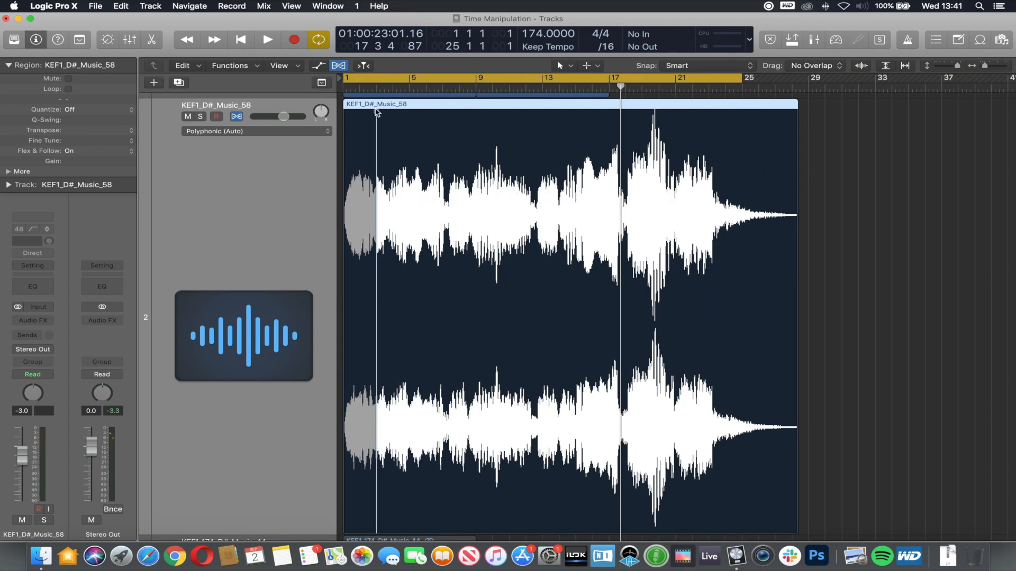
key("space")
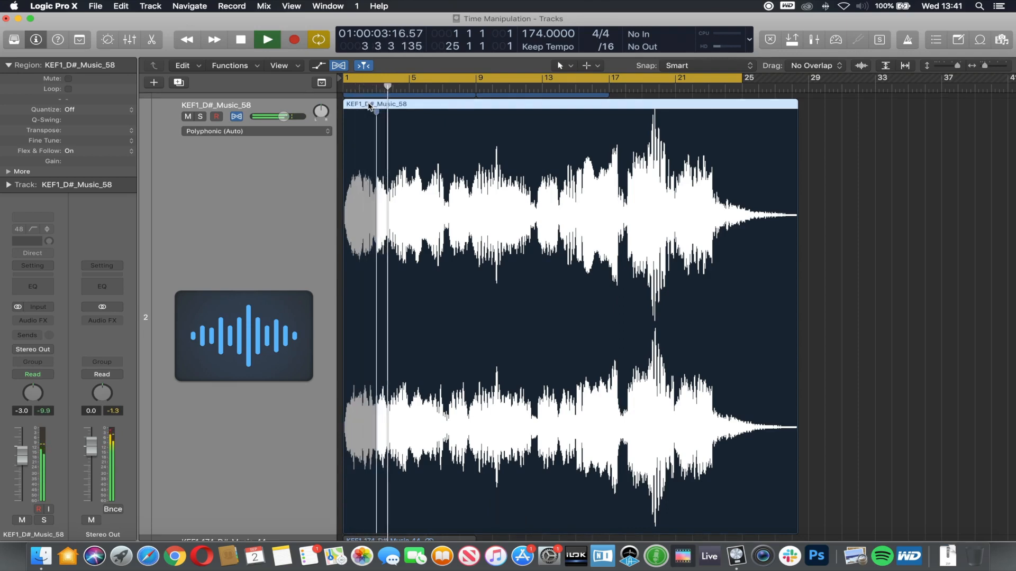
key("space")
scroll(414, 135, "down", 1)
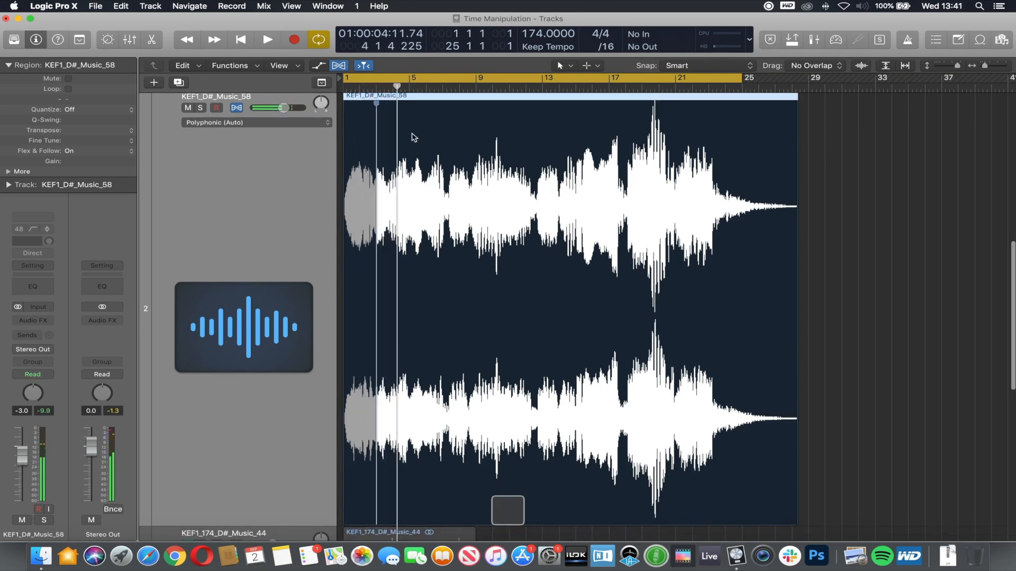
Add a flex marker near bar 5, pull it back to bar 3 beat 3, and audition the compressed audio
left_click(484, 215, "ctrl+alt")
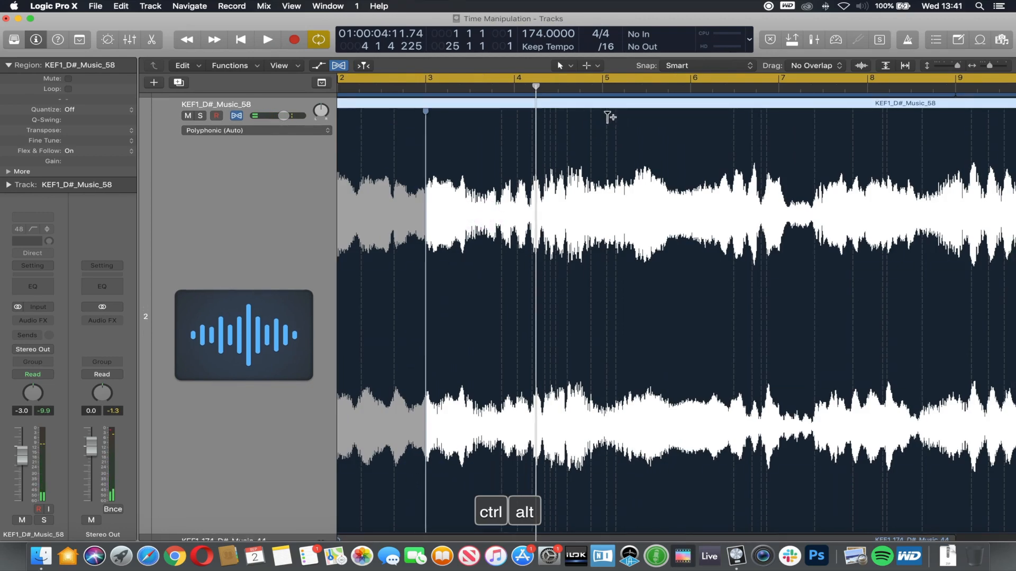
mouse_move(606, 108)
left_mouse_down()
mouse_move(503, 109)
mouse_move(474, 113)
mouse_move(469, 125)
left_mouse_up()
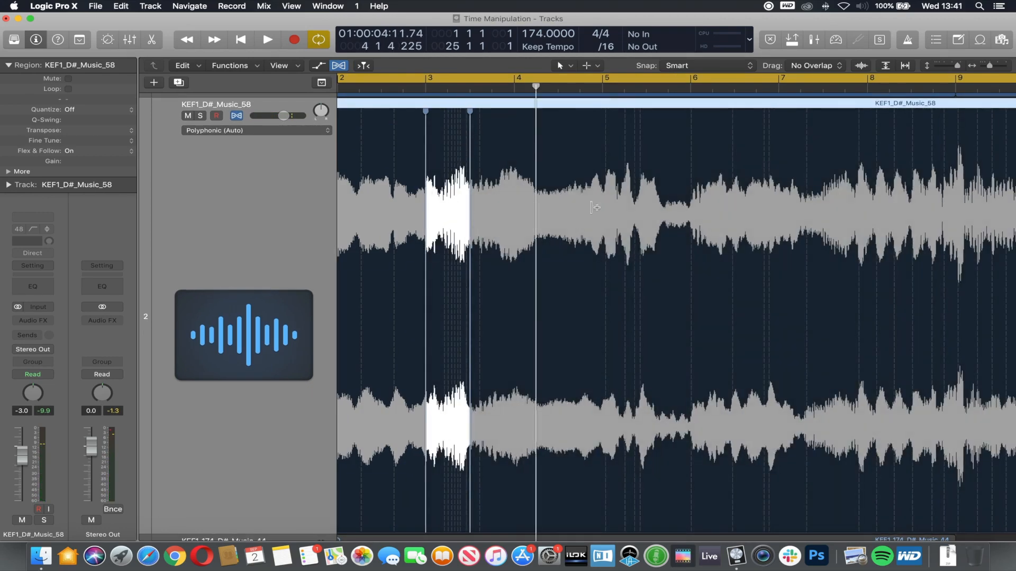
left_click(703, 201, "ctrl+alt")
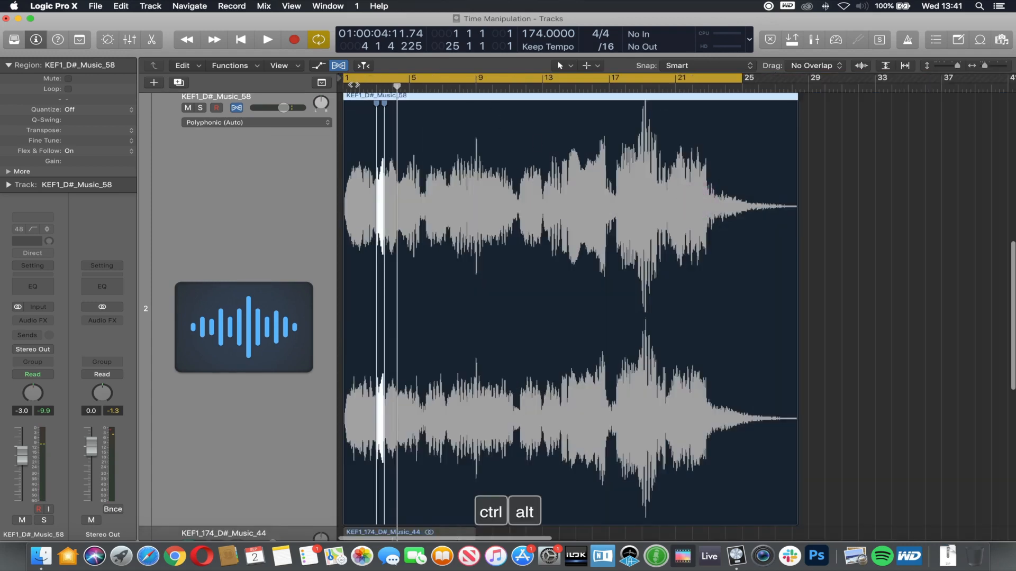
key("space")
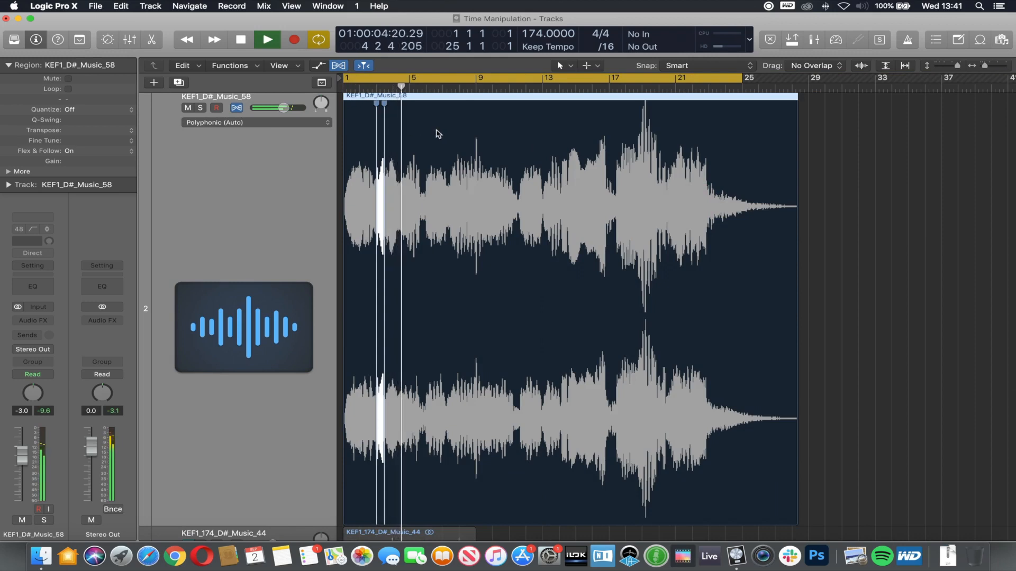
key("space")
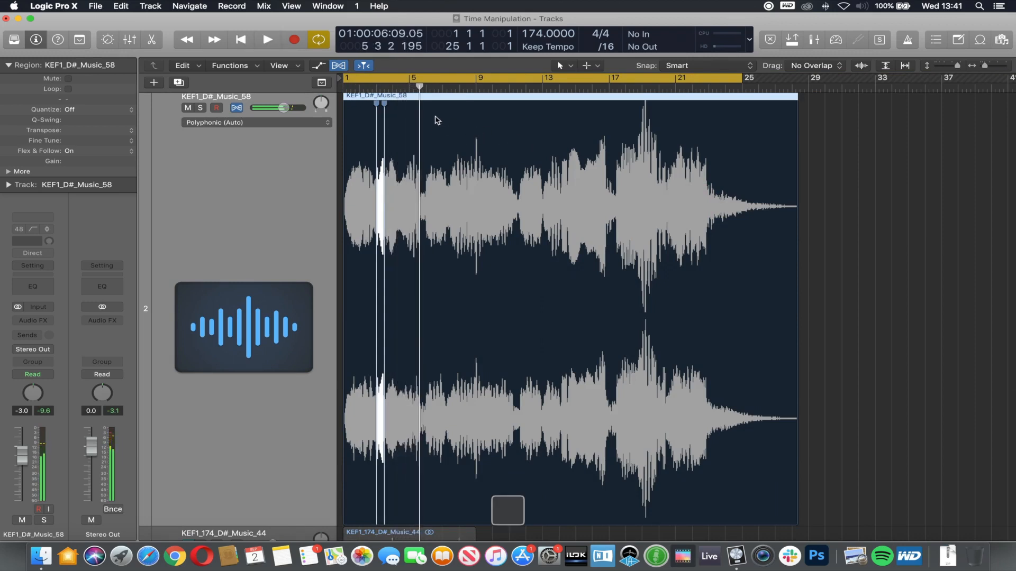
Hide Flex editing and copy the KEF1_D#_Music_58 region to bar 31 on the same track
key("a")
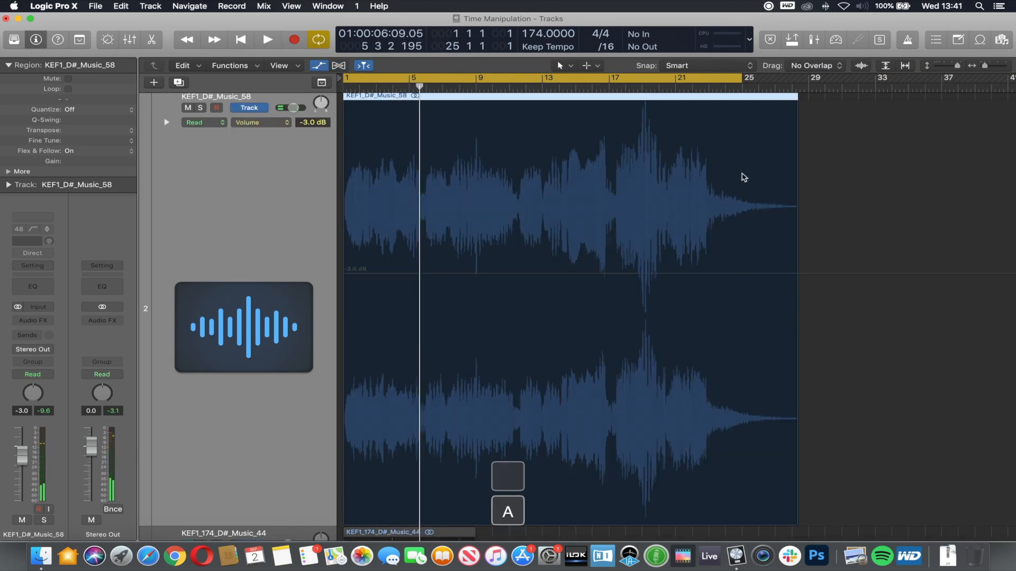
key("a")
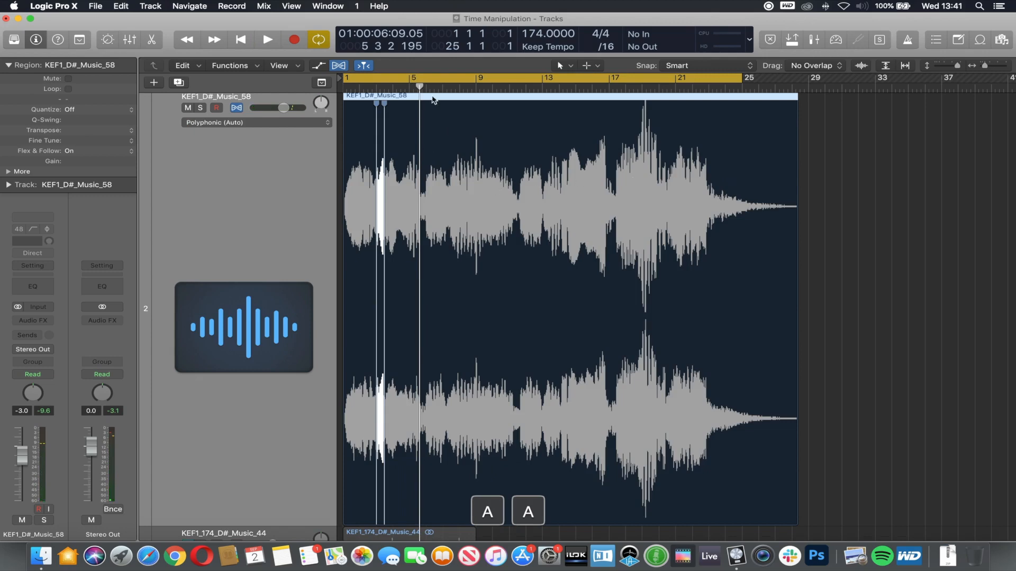
left_click(339, 65)
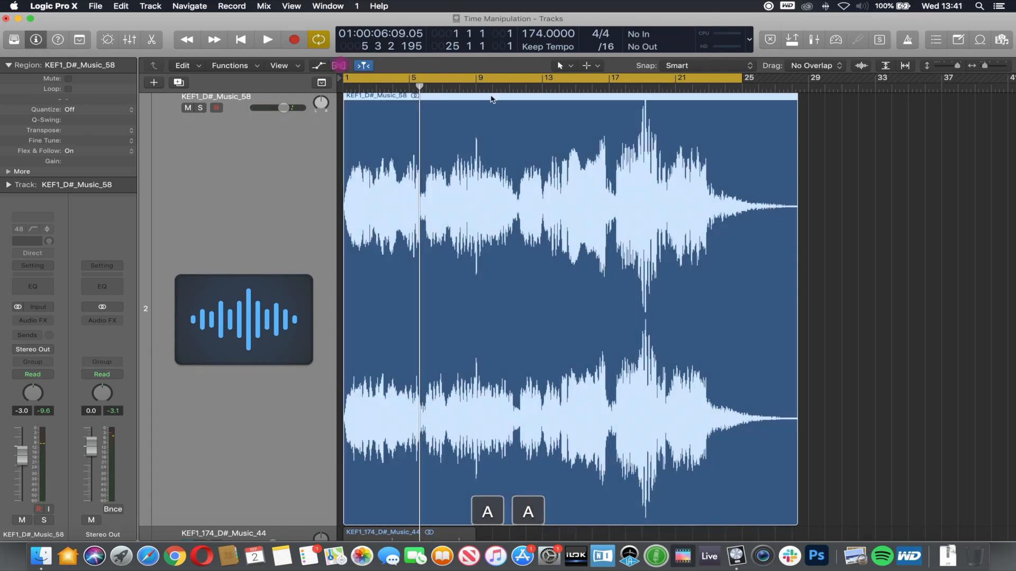
left_click(854, 179, "ctrl+alt")
key("alt")
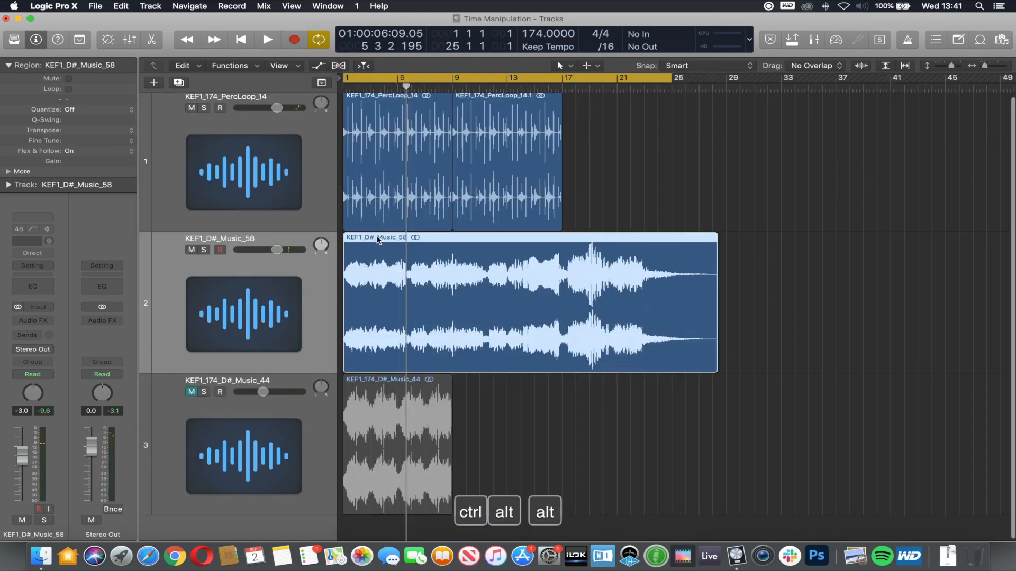
left_click_drag(377, 240, 789, 240)
Show Flex editing again, set the cycle range to bars 32–34, and trim the copied region's start to bar 32
key("ctrl+alt")
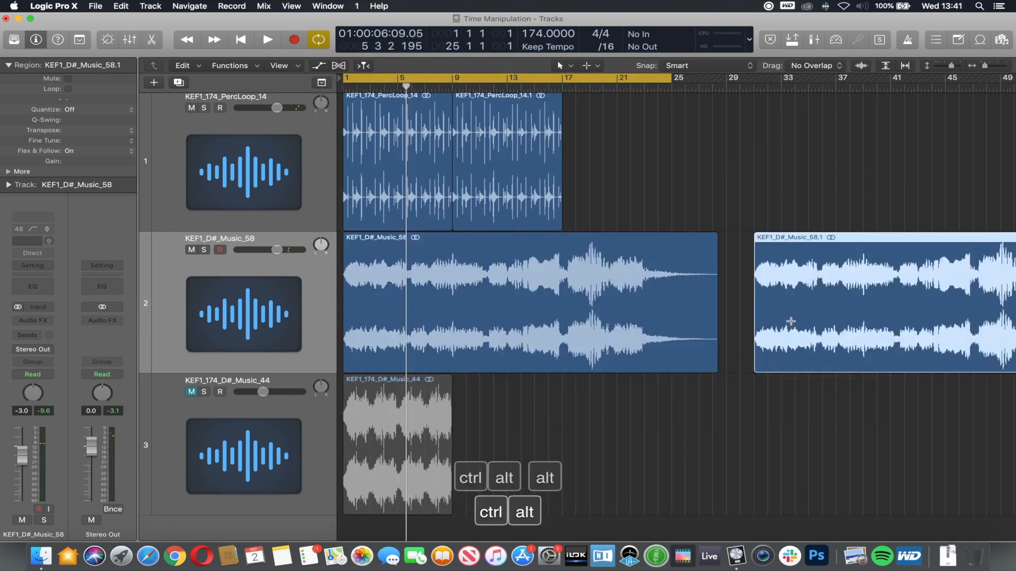
left_click(340, 67)
left_click_drag(878, 422, 665, 201)
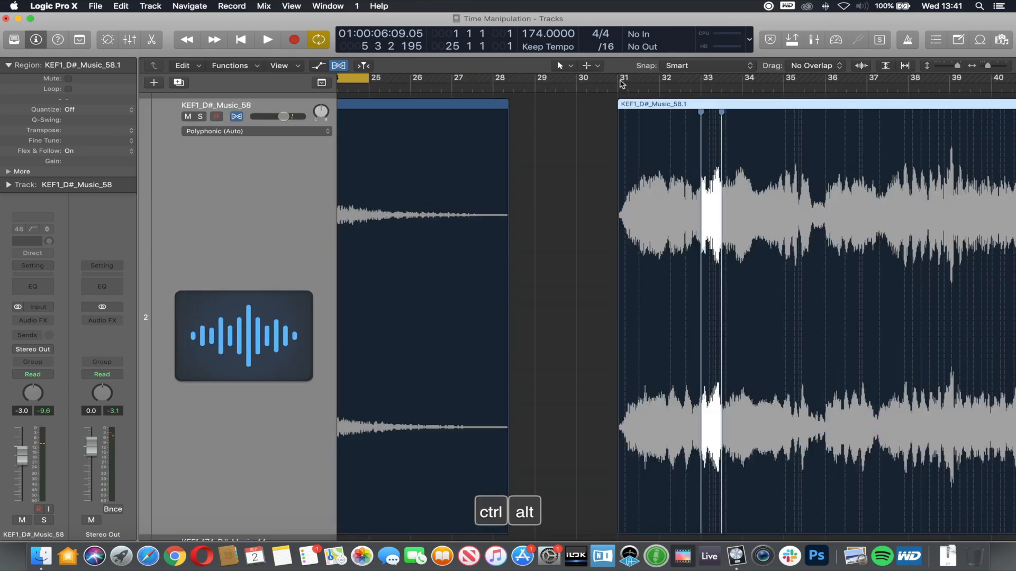
left_click_drag(622, 80, 743, 84)
left_click(666, 80)
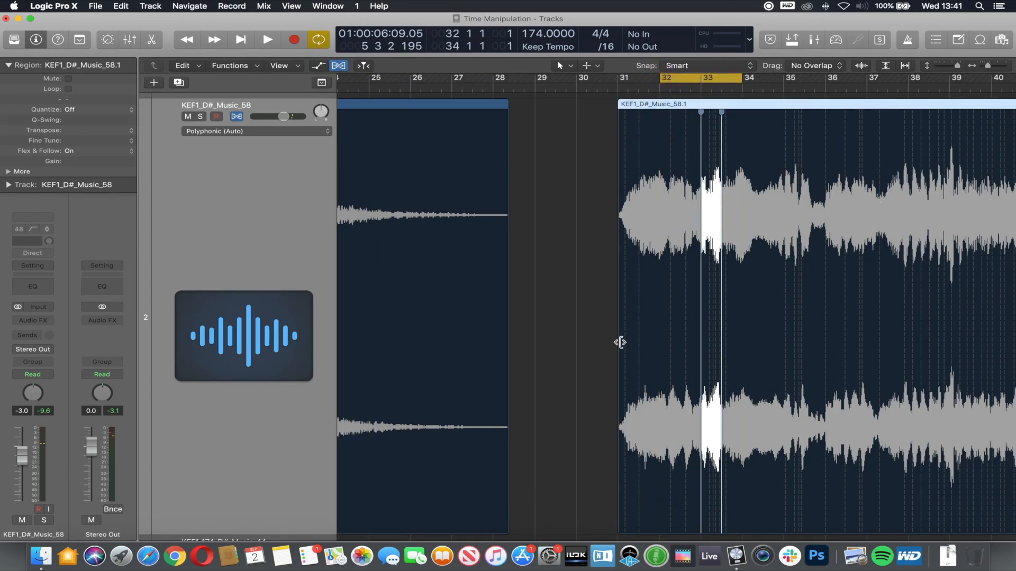
left_click_drag(619, 343, 664, 340)
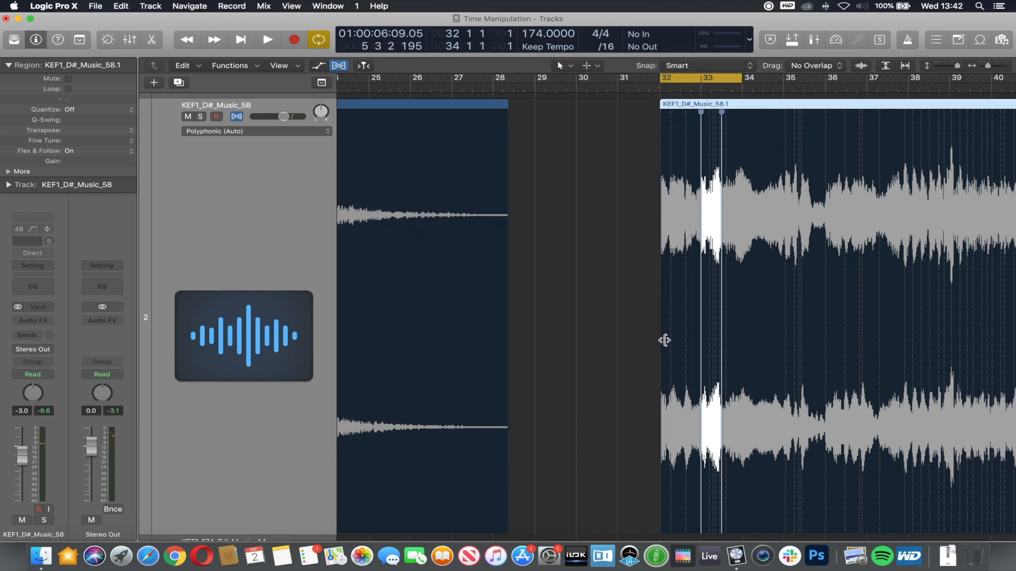
Split the copied region at bar 34 and delete the part after the split
left_click(744, 104, "super")
key("BackSpace")
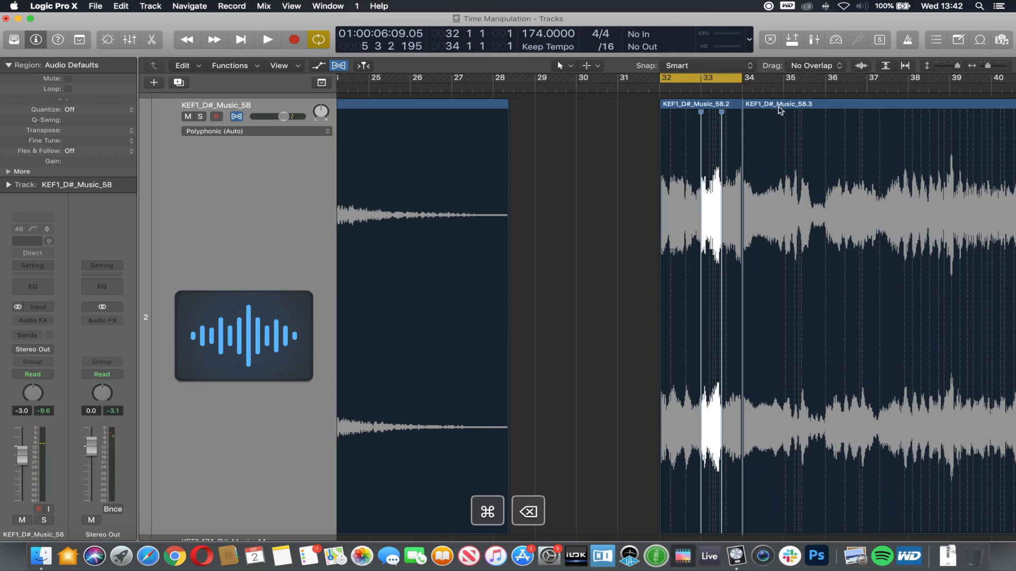
left_click(780, 106)
key("BackSpace")
left_click(603, 136, "ctrl+alt")
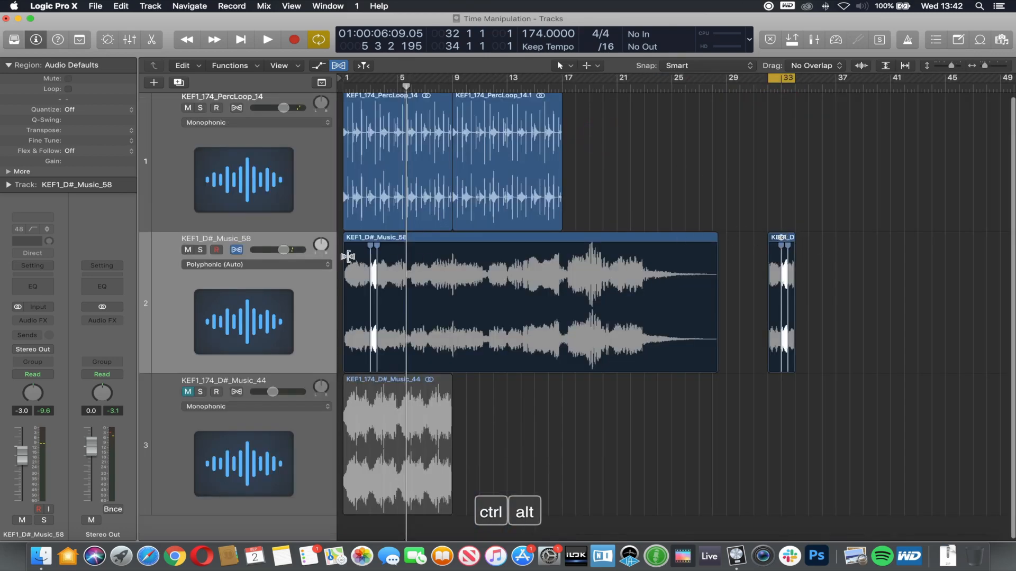
Move the full KEF1_D#_Music_58 region out to bar 38 and place the two-bar excerpt at bar 1
left_click_drag(557, 243, 995, 269)
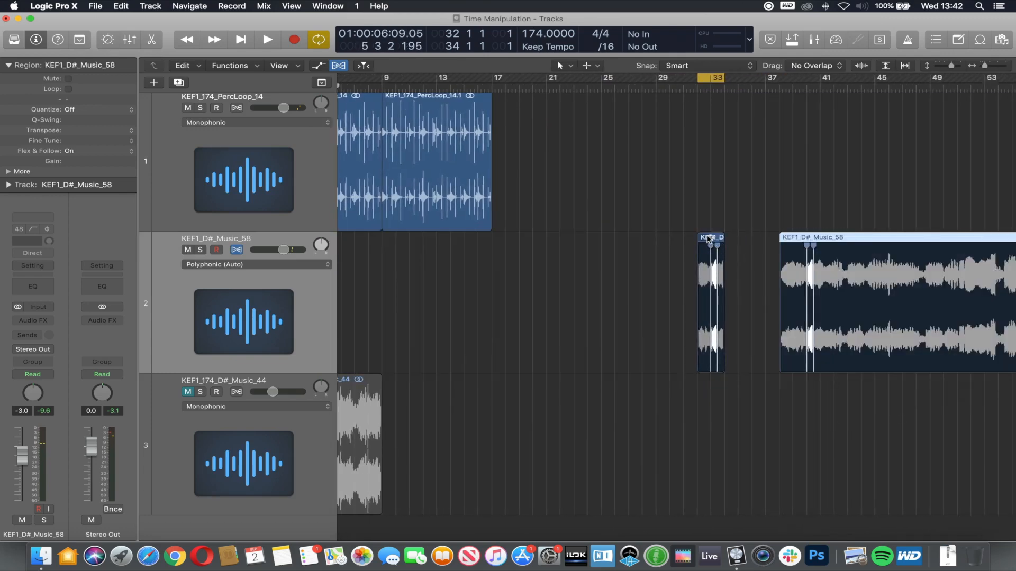
left_click_drag(709, 239, 360, 241)
left_click_drag(360, 241, 431, 288)
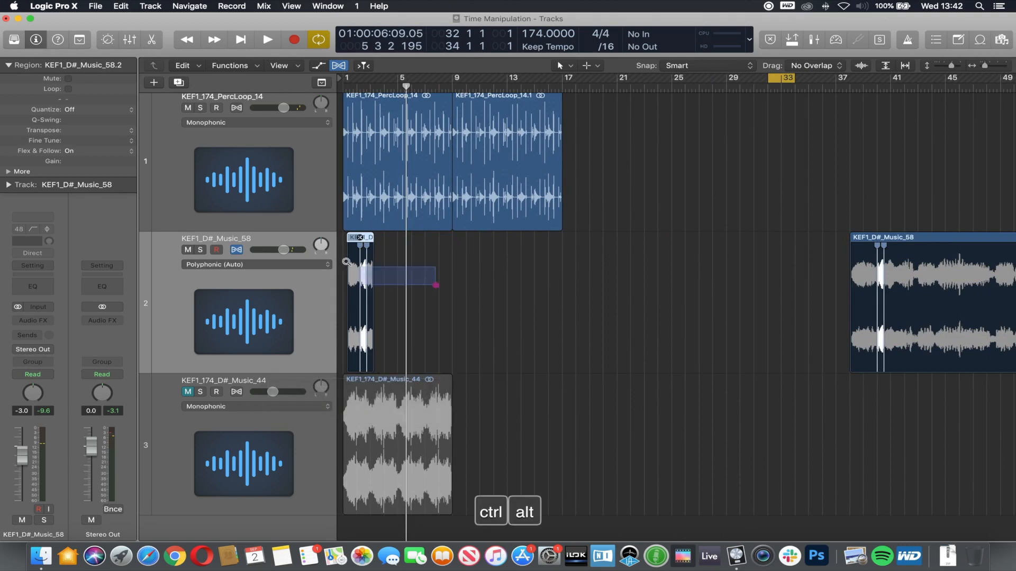
left_click(413, 104)
left_click_drag(393, 107, 373, 107)
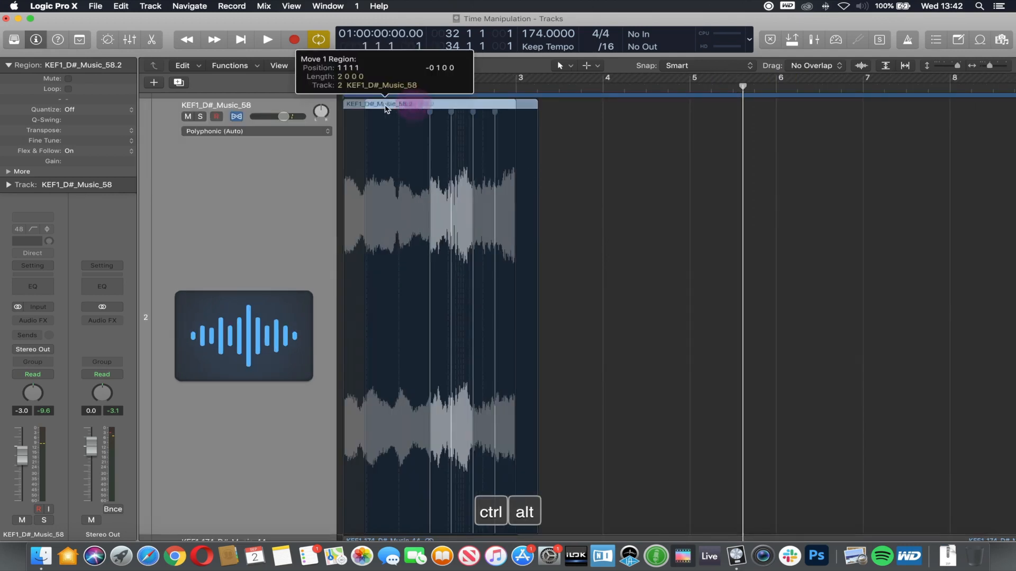
left_click(586, 154)
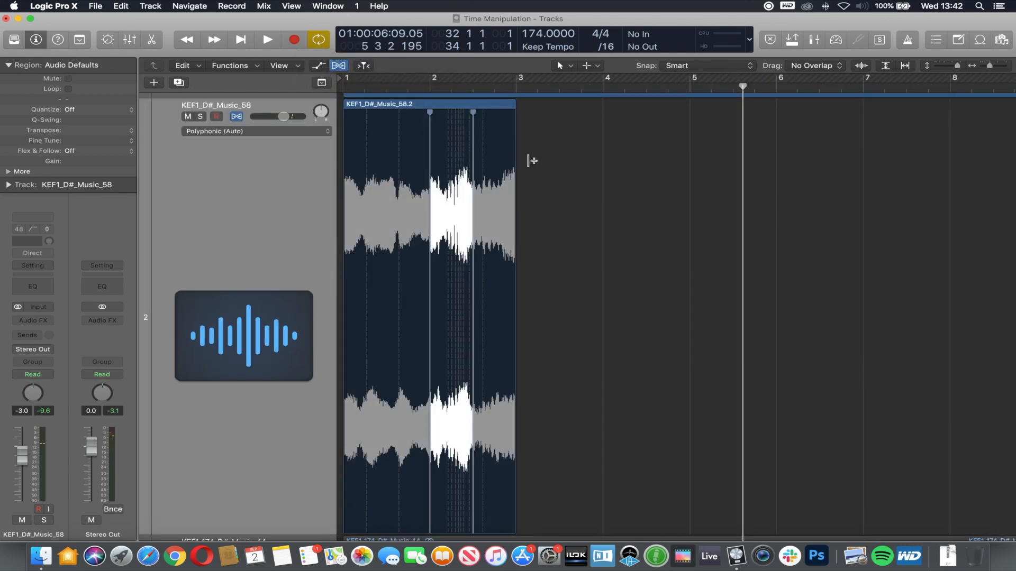
Set the cycle range to bars 1–5, repeat the two-bar excerpt once, and start playback
left_click_drag(351, 81, 691, 79)
left_click(446, 104)
key("super+r")
key("space")
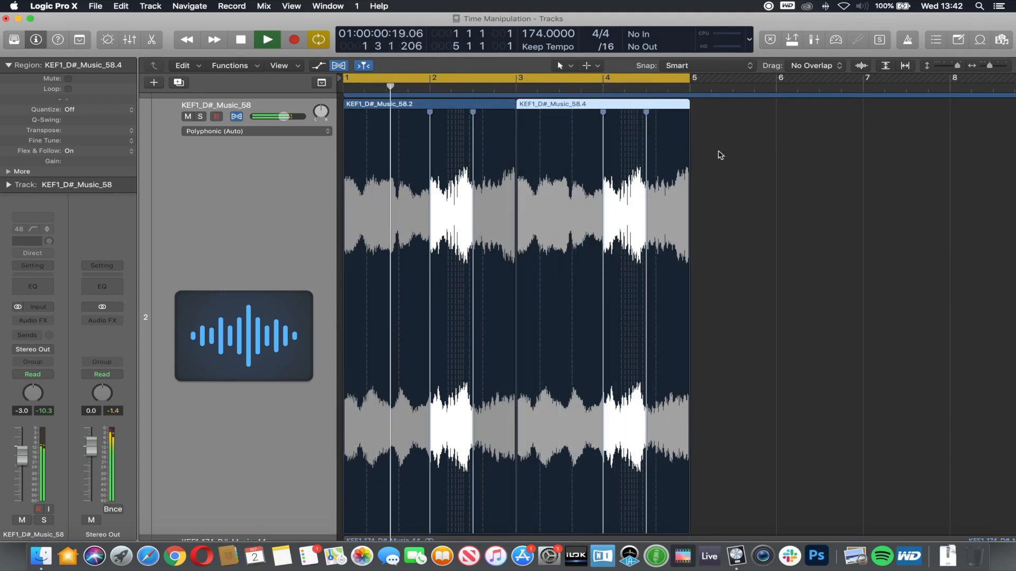
Unmute the KEF1_174_D#_Music_44 track and enable Flex on it during playback
left_click(744, 142, "ctrl+alt")
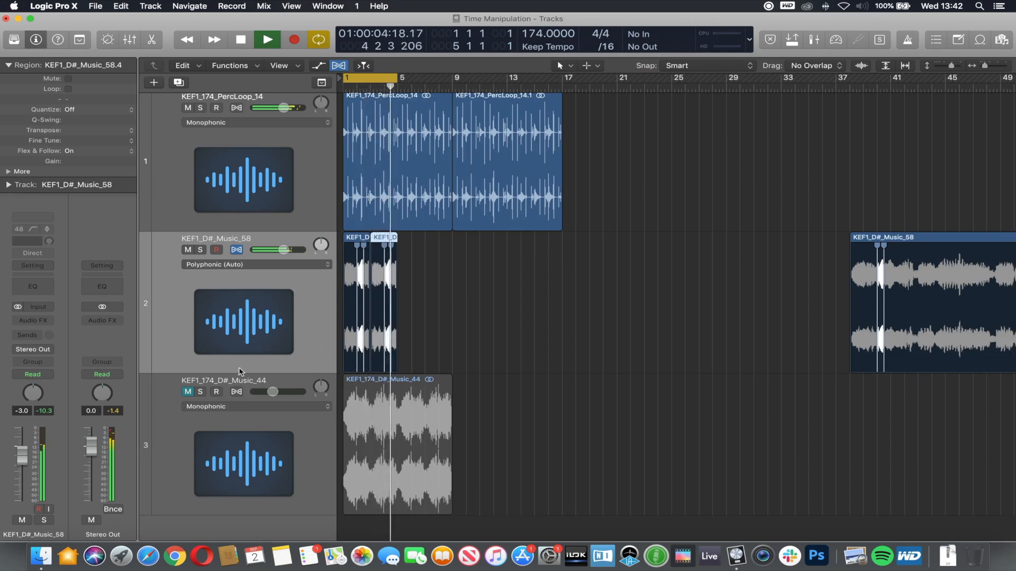
left_click(187, 391)
left_click(233, 392)
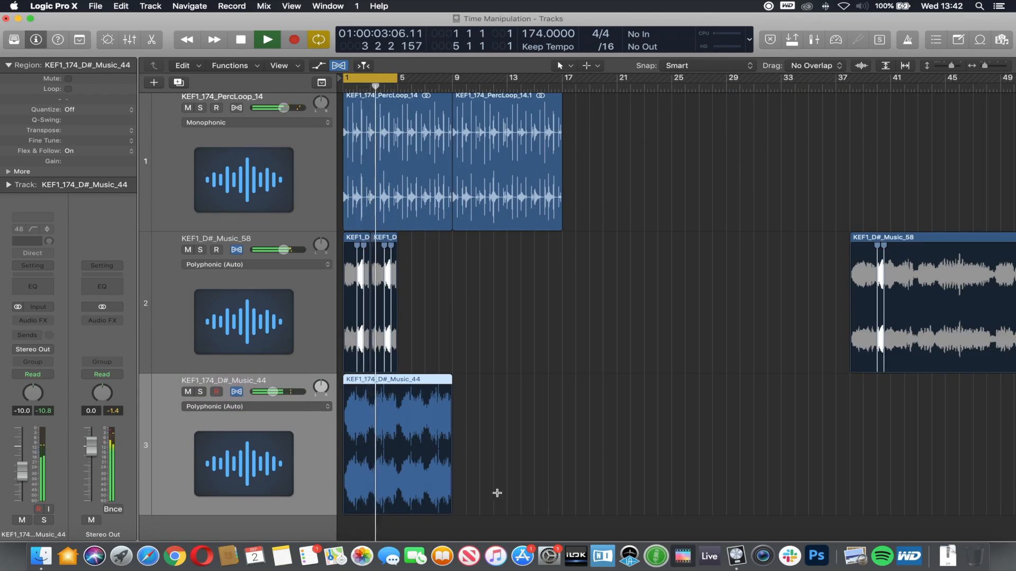
Stop playback and add a Flex marker to the KEF1_174_D#_Music_44 region just before bar 2
left_click(424, 487, "ctrl+alt")
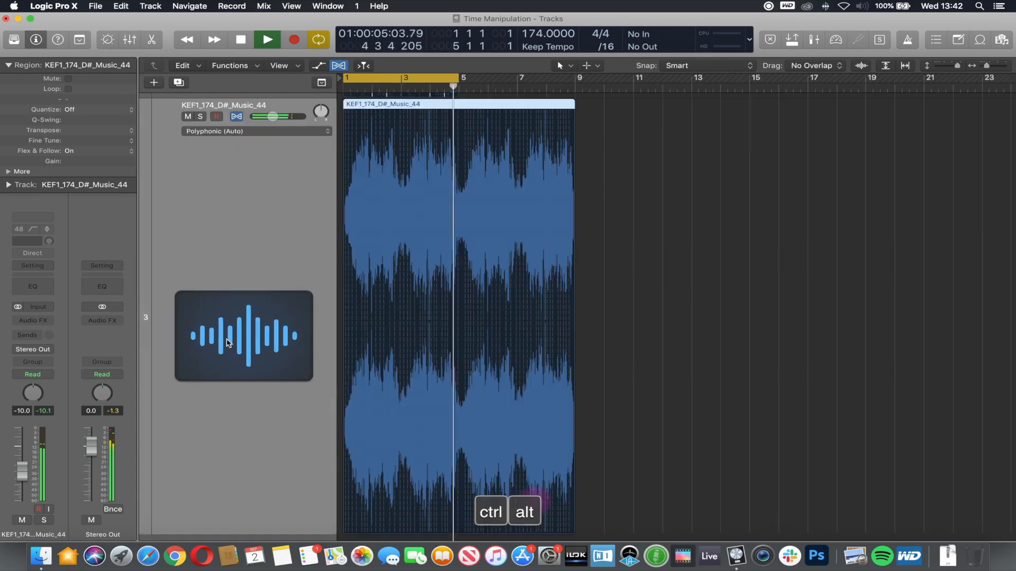
scroll(423, 199, "up", 10)
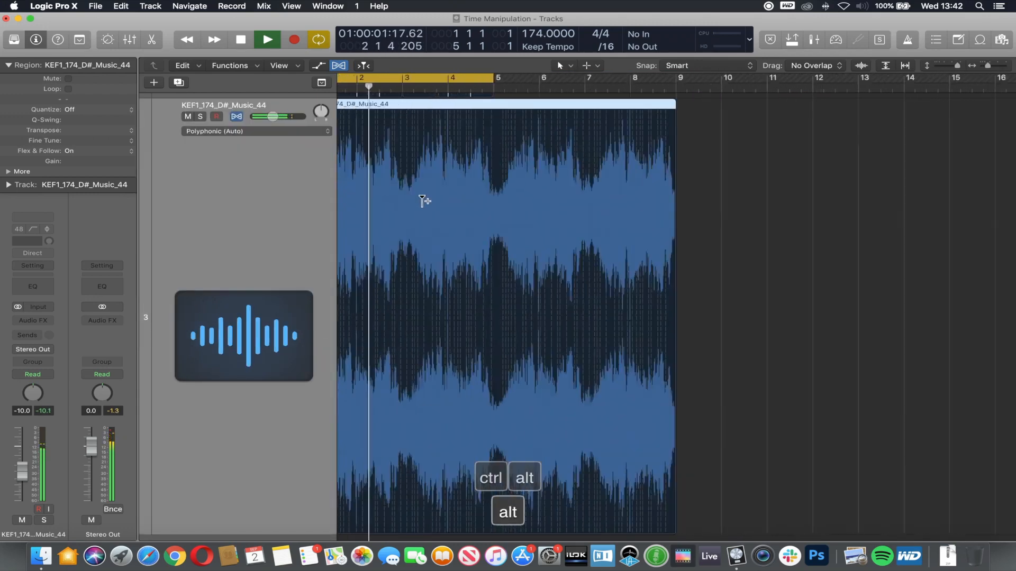
scroll(523, 205, "left", 5)
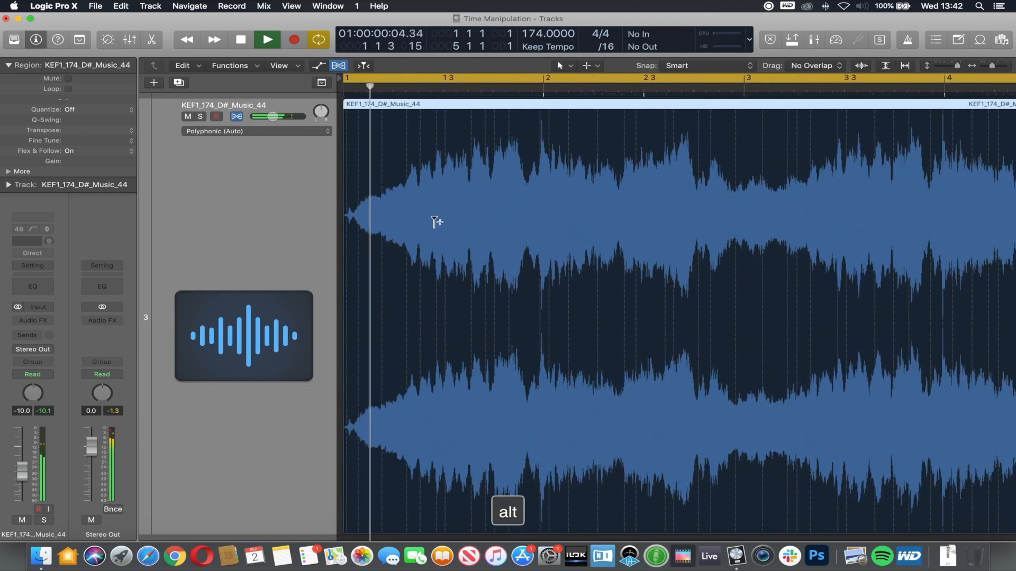
key("space")
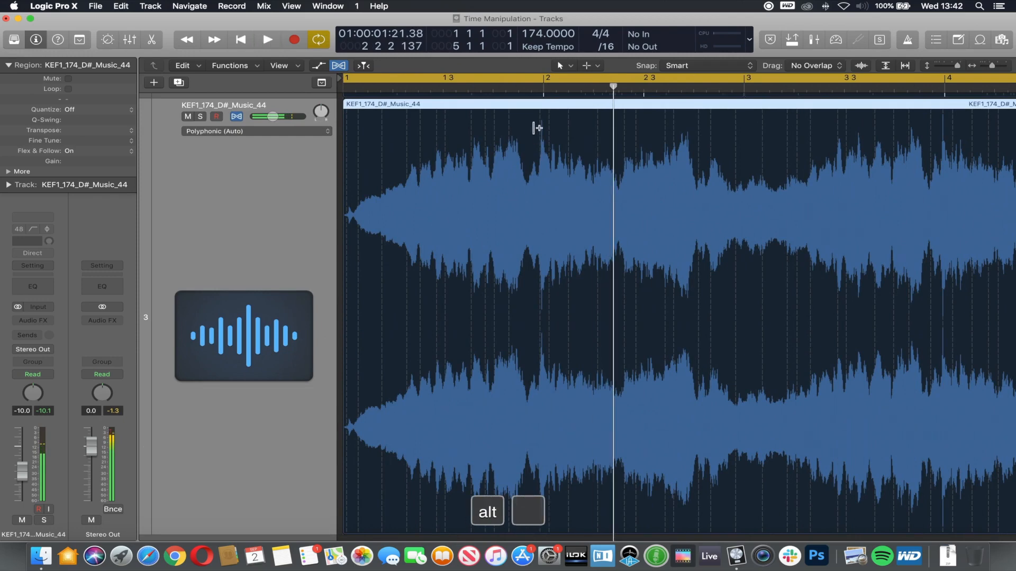
left_click(539, 120)
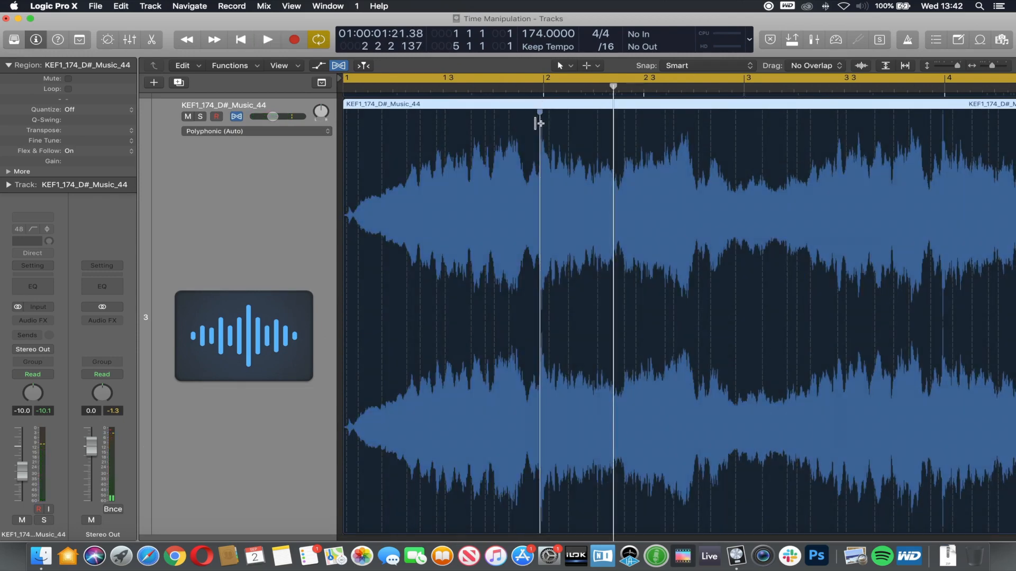
Pull the KEF1_174_D#_Music_44 audio from just before bar 3 back to about beat 4 of bar 2 with Flex, and audition it
scroll(618, 137, "right", 1)
scroll(620, 137, "up", 1)
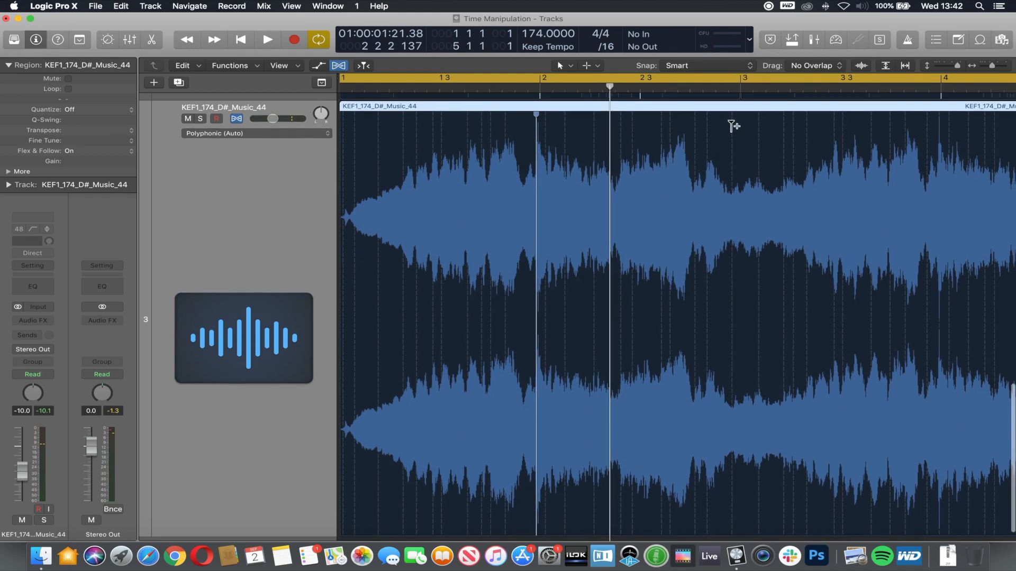
left_click_drag(725, 127, 687, 127)
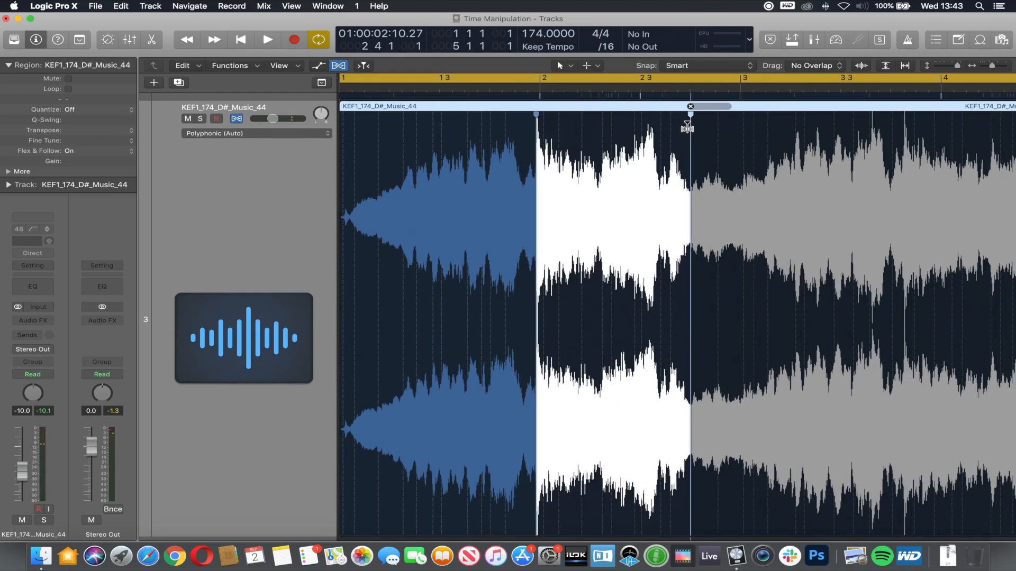
key("space")
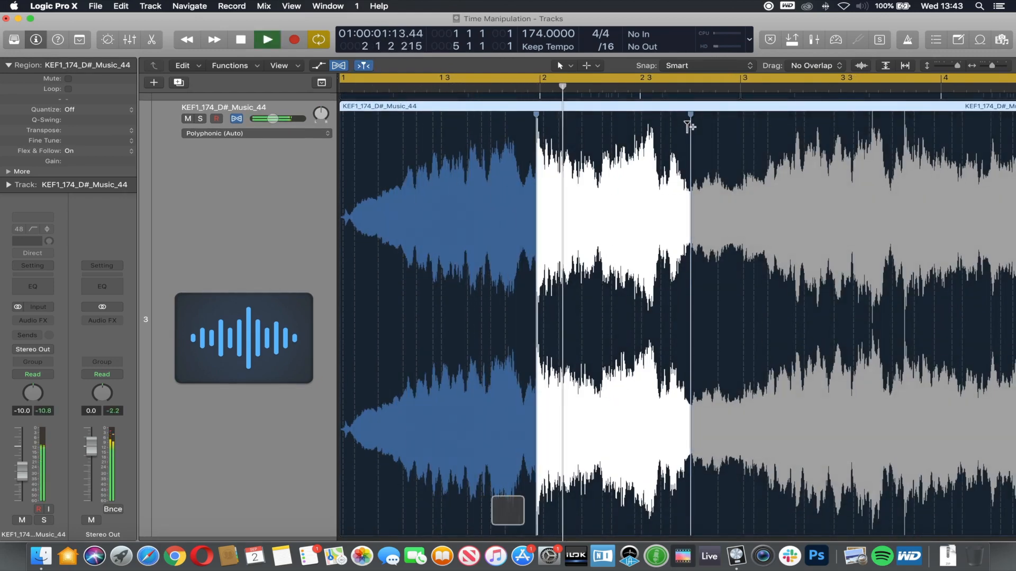
key("space")
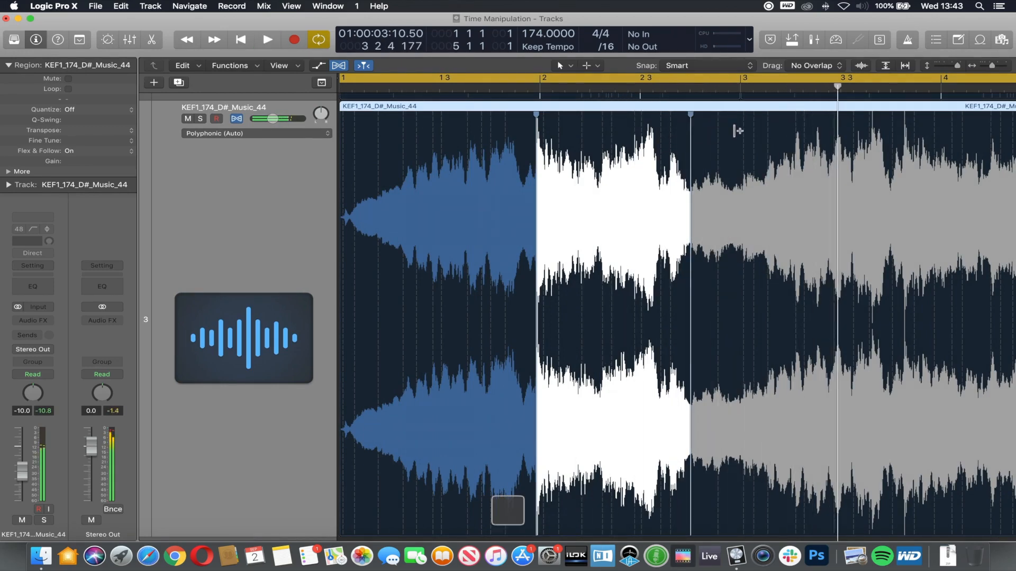
Add another Flex marker after the shortened section, place it at bar 3, and audition the change
scroll(736, 131, "right", 1)
left_click(705, 121)
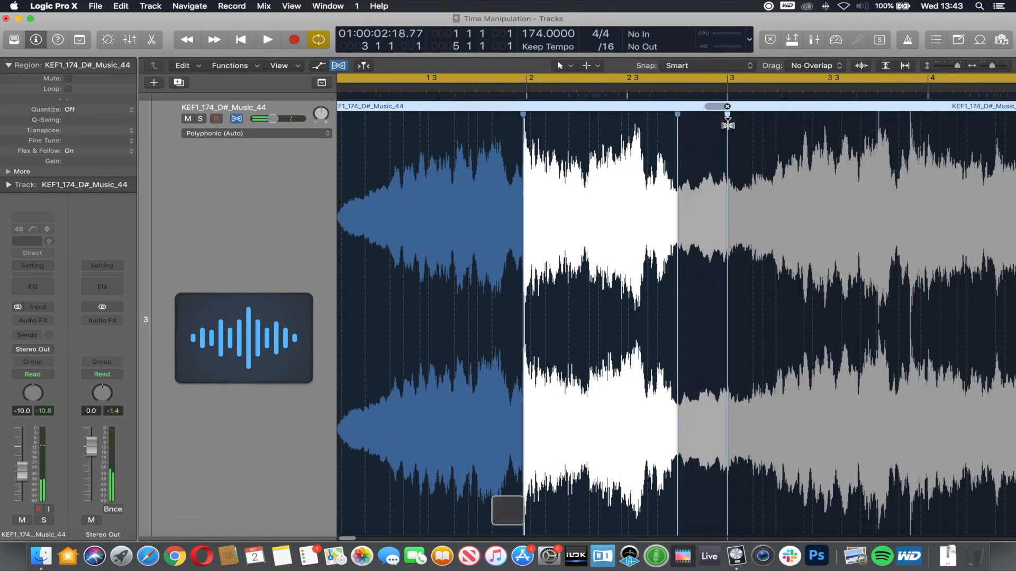
key("space")
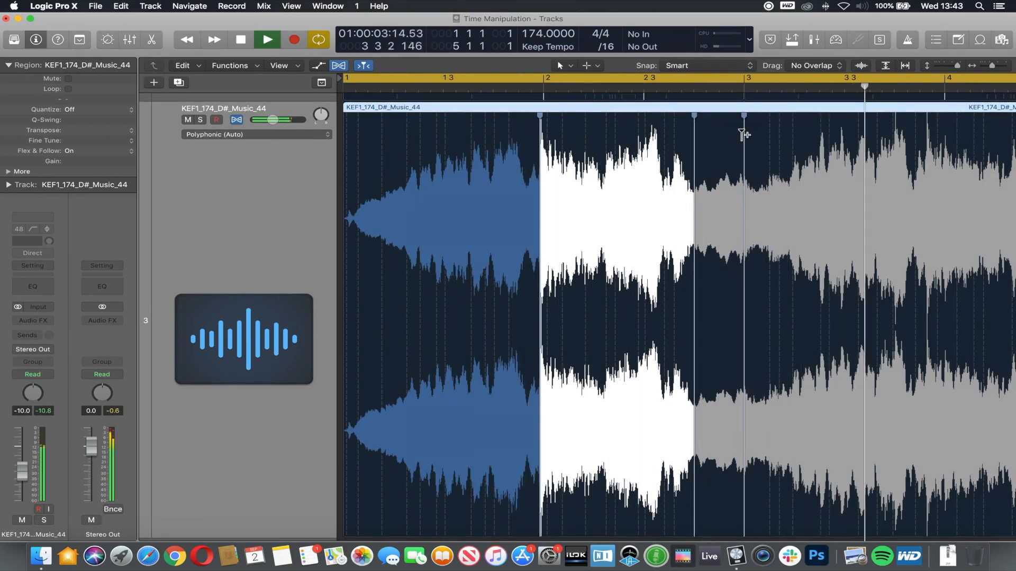
key("space")
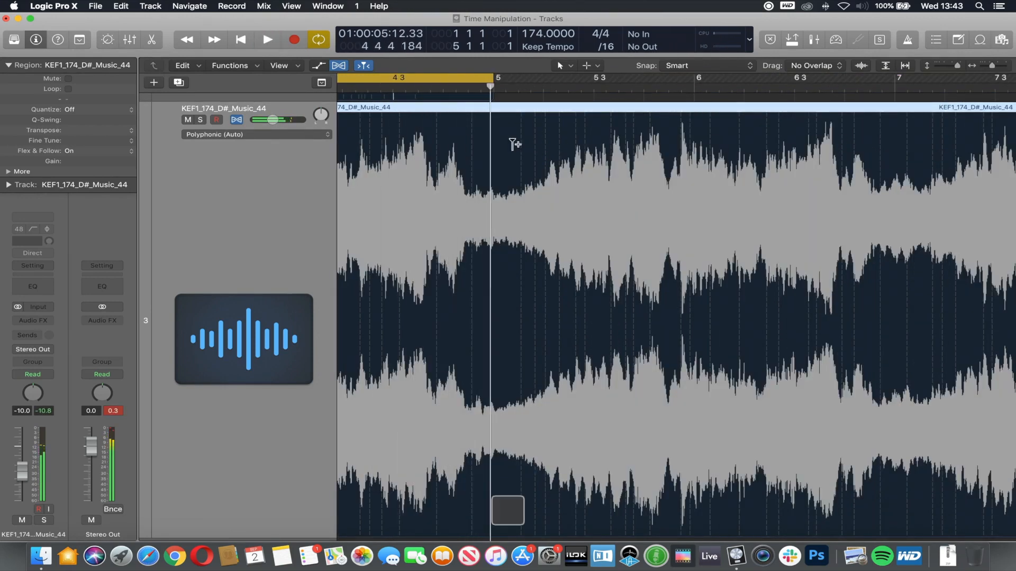
Stretch the audio from about beat 2 of bar 4 out to bar 5 with a Flex marker, and audition the loop
left_click_drag(360, 125, 494, 131)
key("space")
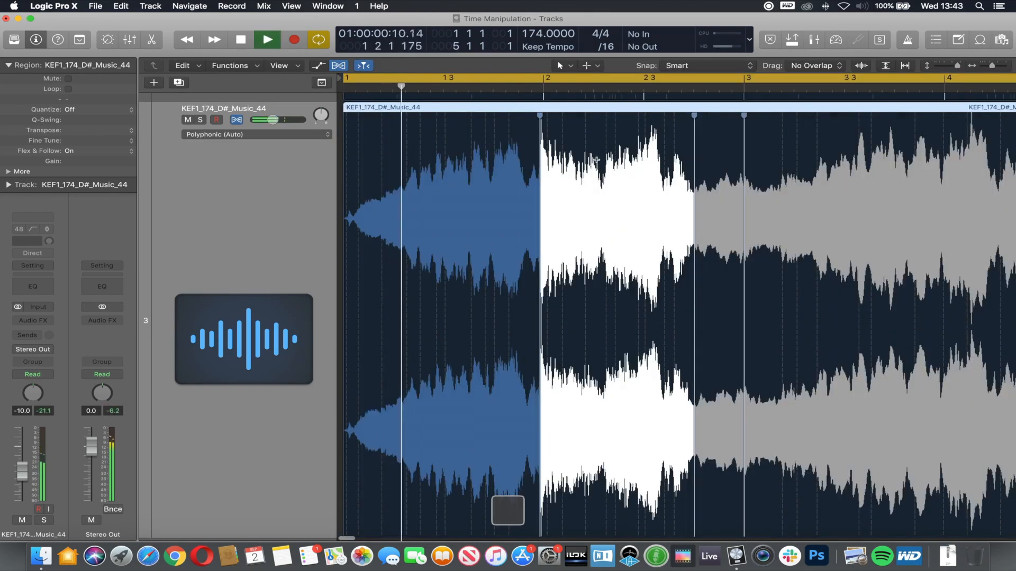
key("alt")
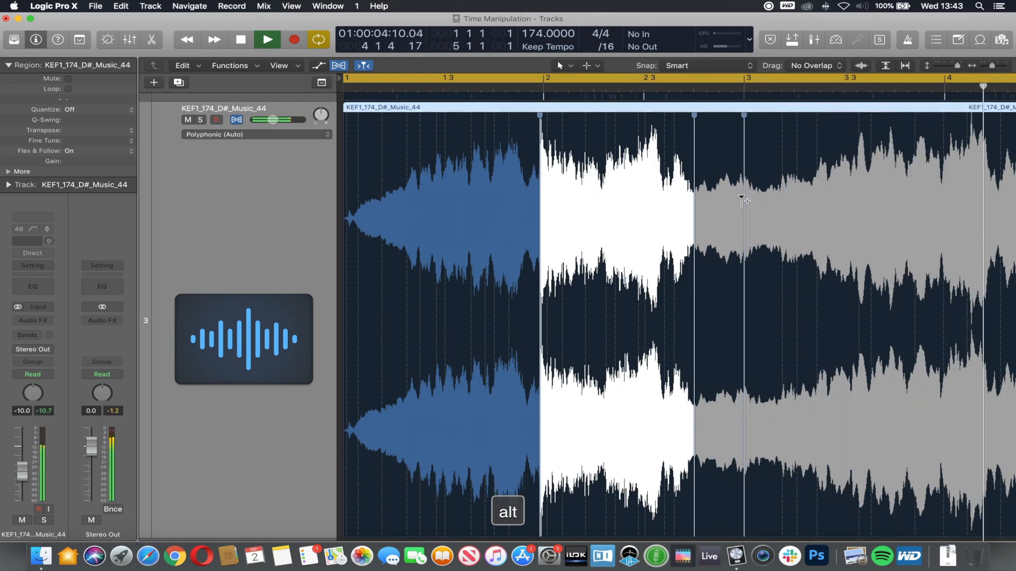
scroll(741, 202, "up", 3)
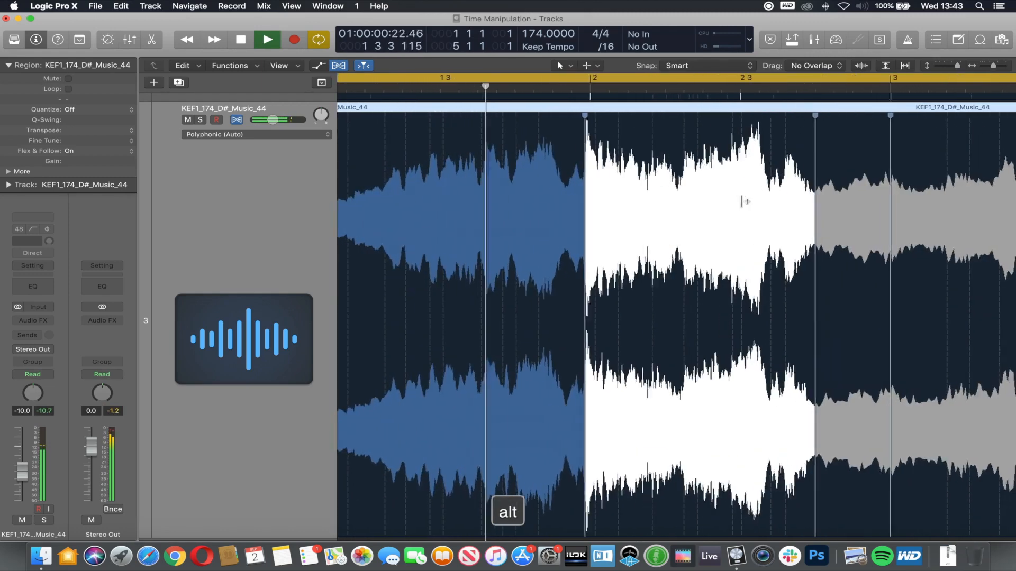
scroll(741, 202, "down", 6)
scroll(742, 202, "down", 2)
key("space")
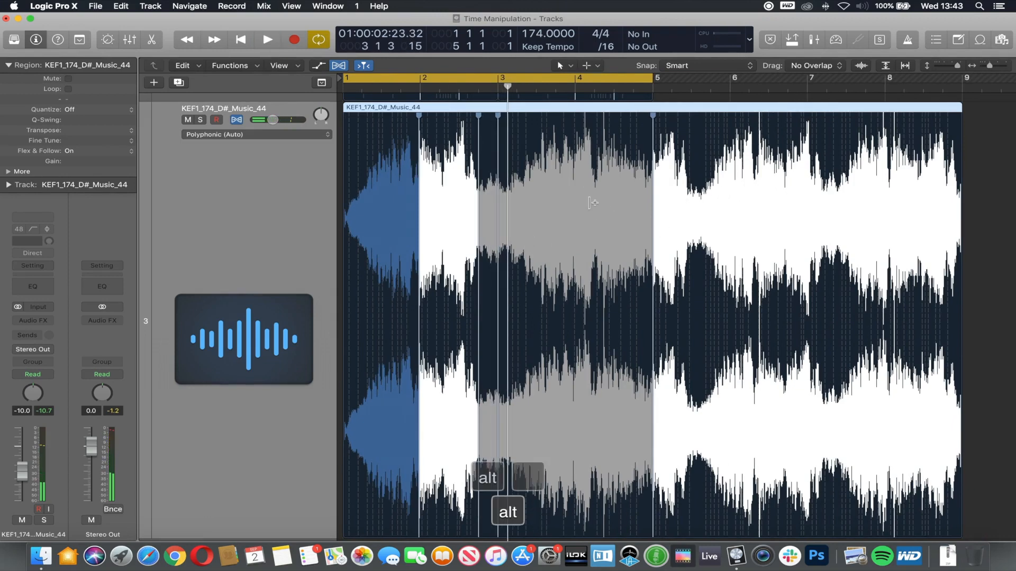
scroll(593, 203, "down", 3)
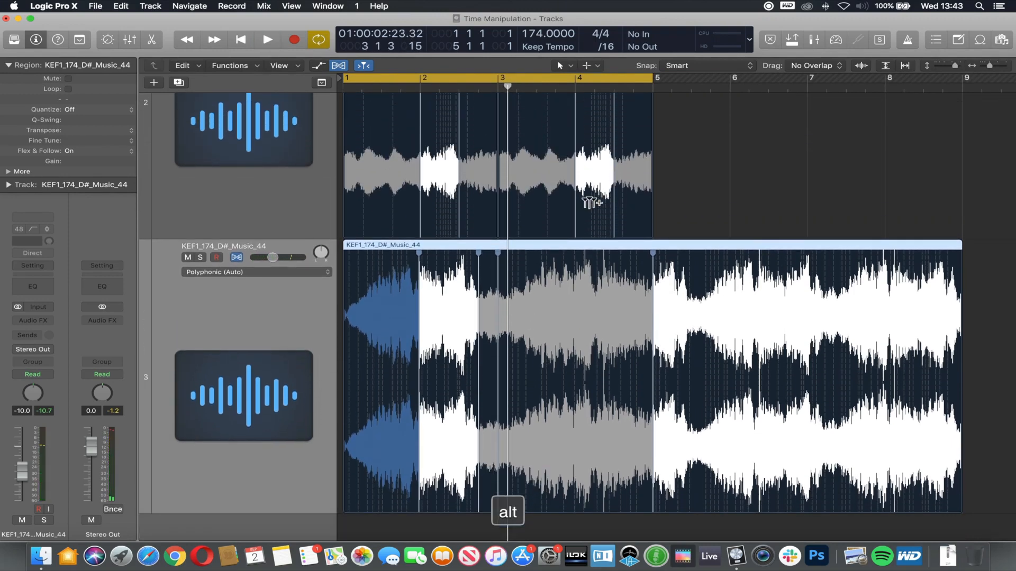
scroll(607, 334, "up", 1)
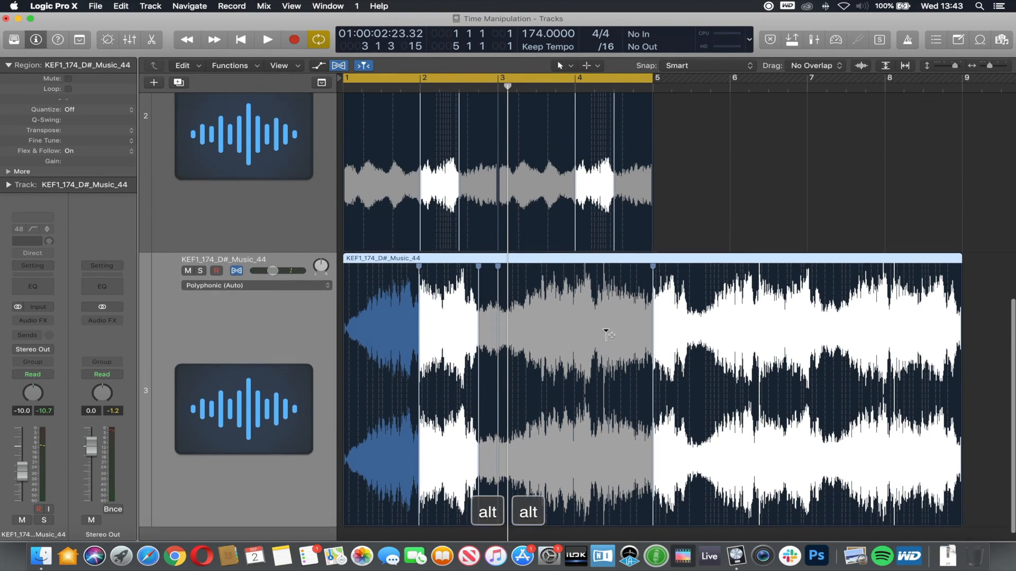
scroll(607, 333, "down", 2)
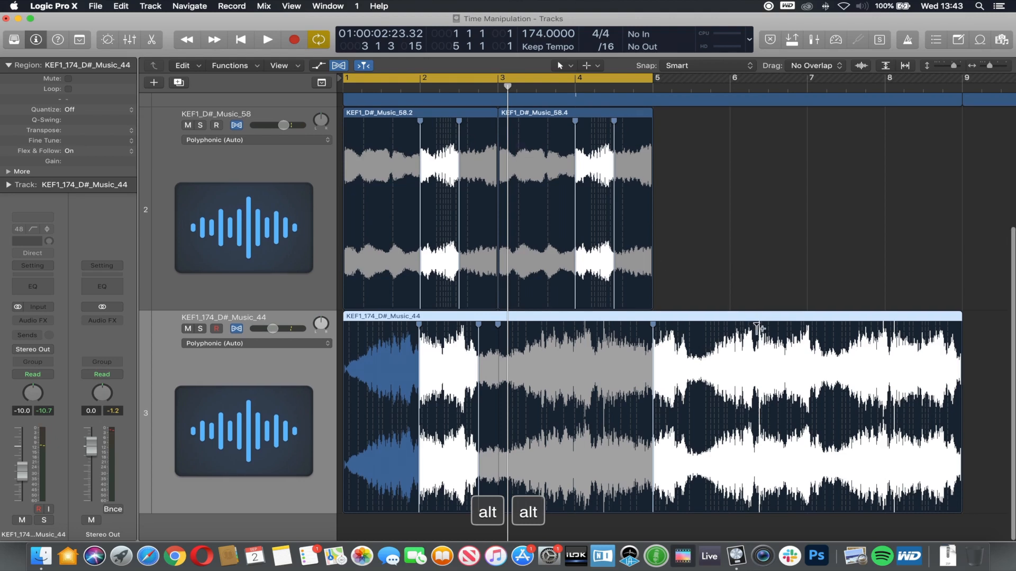
scroll(368, 339, "right", 1)
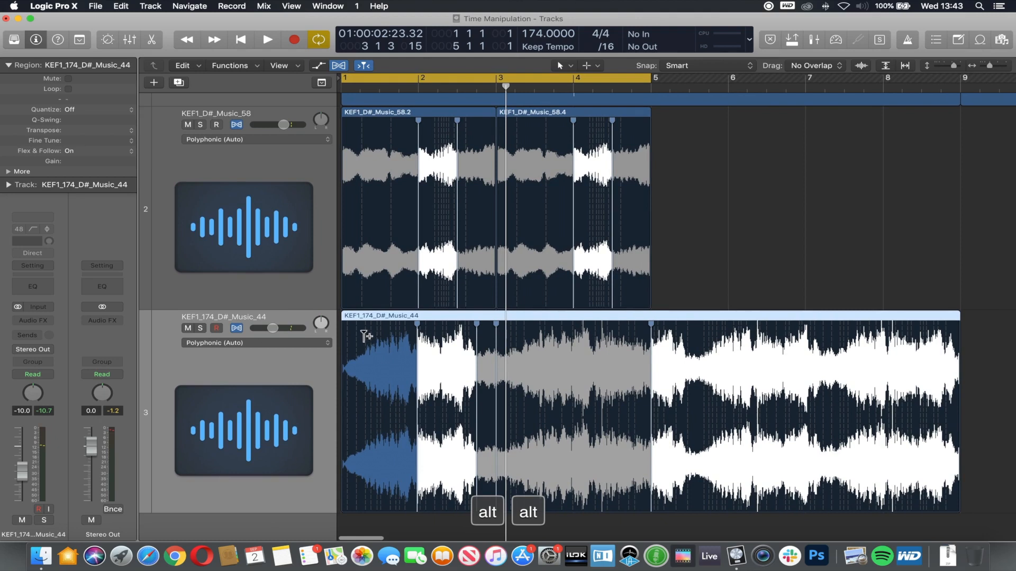
scroll(366, 336, "right", 1)
left_click(364, 336)
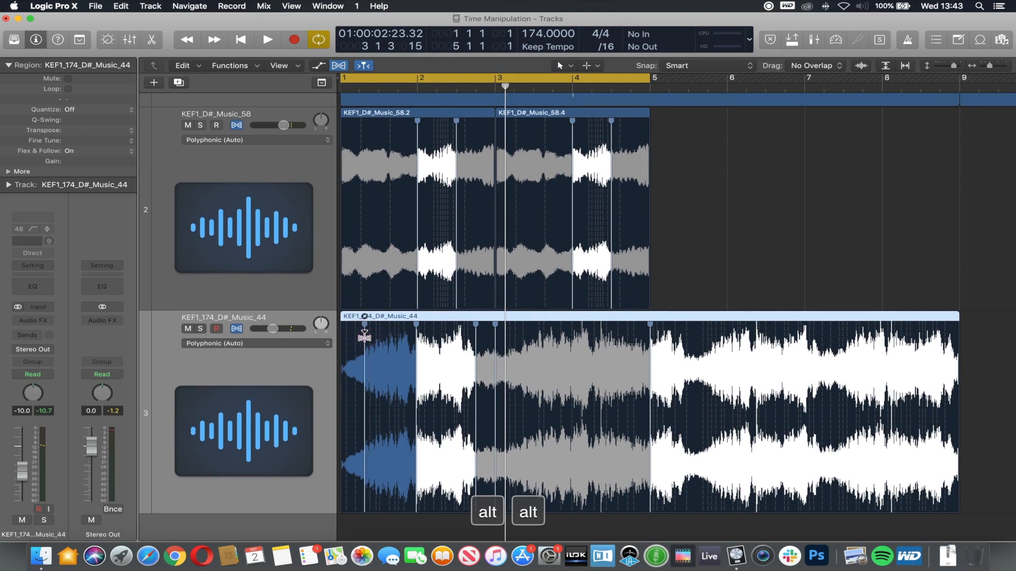
left_click(380, 423, "alt")
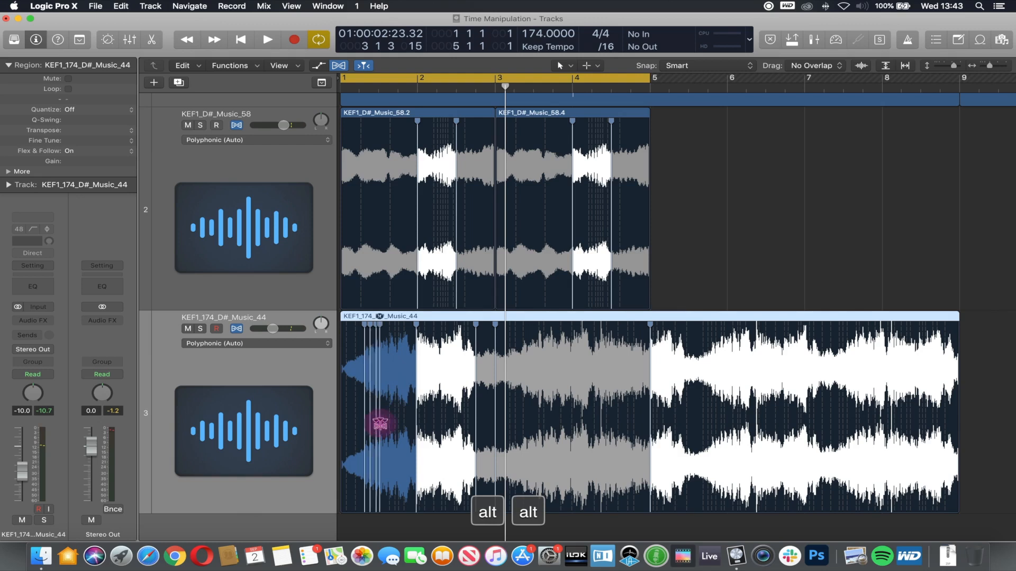
key("super+z")
key("super+z")
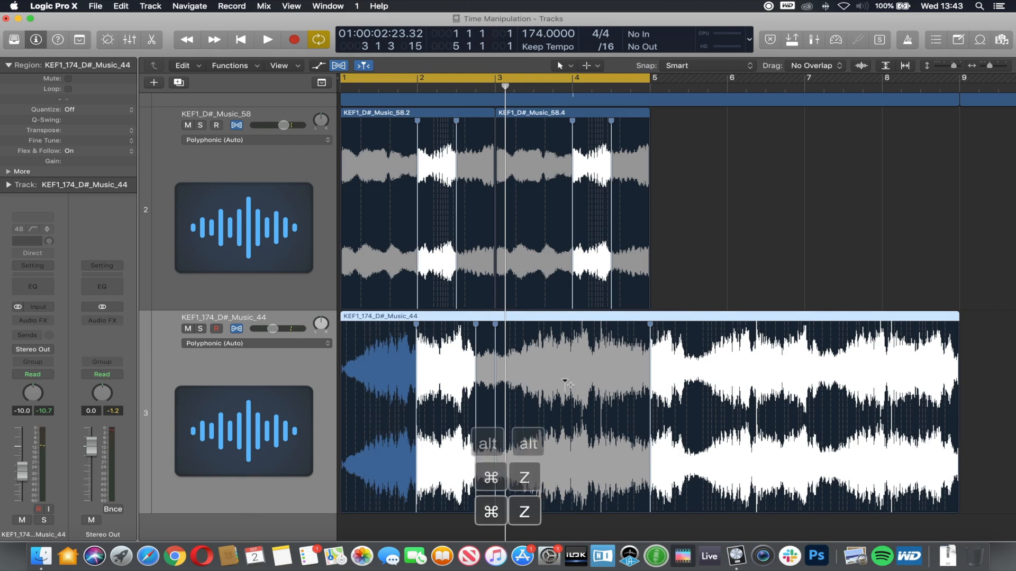
Add three Flex markers around position 1 2 3 in KEF1_174_D#_Music_44 and move the middle one slightly earlier
left_click_drag(411, 388, 348, 328)
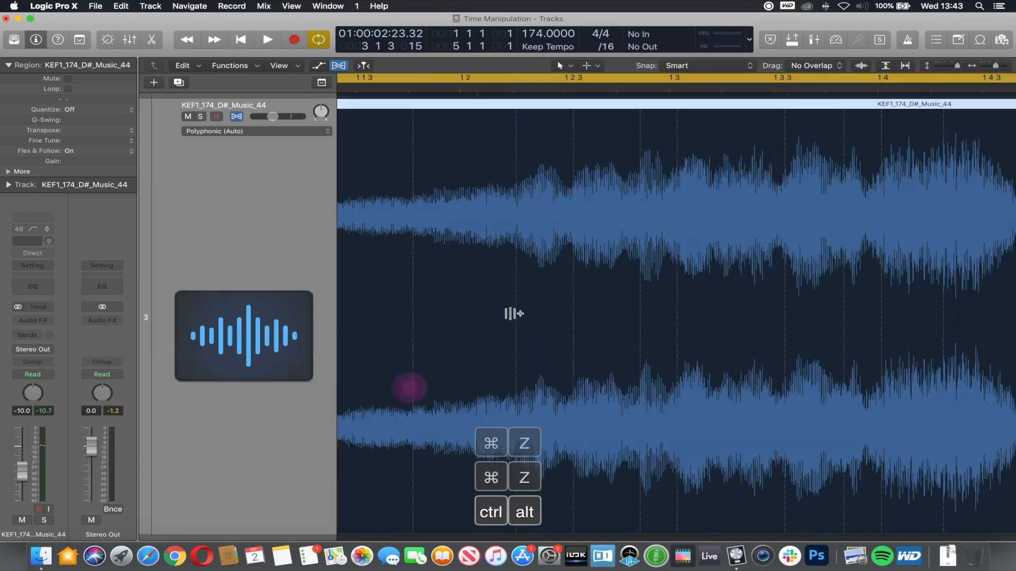
left_click(574, 317)
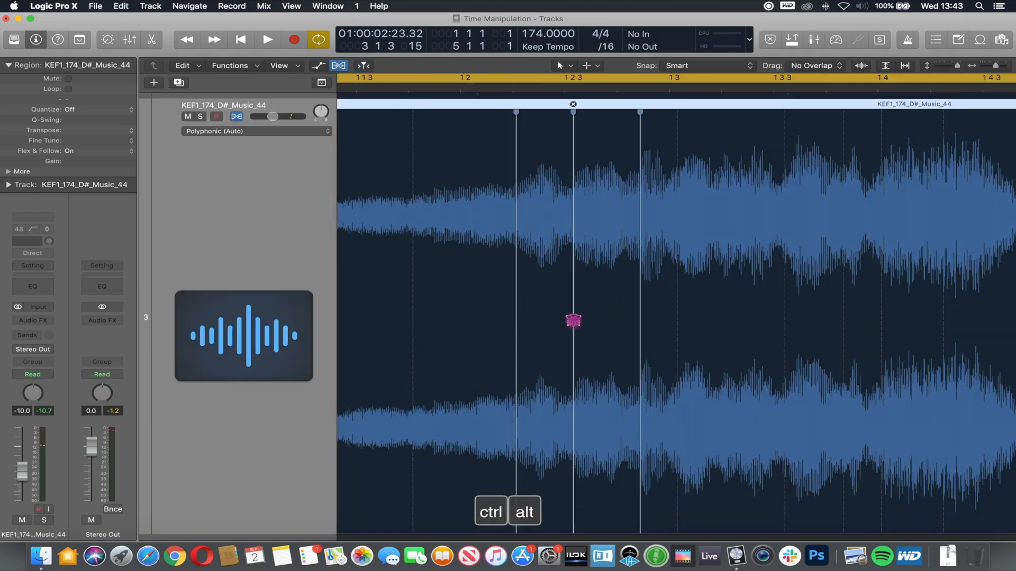
mouse_move(576, 133)
left_mouse_down()
mouse_move(583, 127)
mouse_move(567, 127)
left_mouse_up()
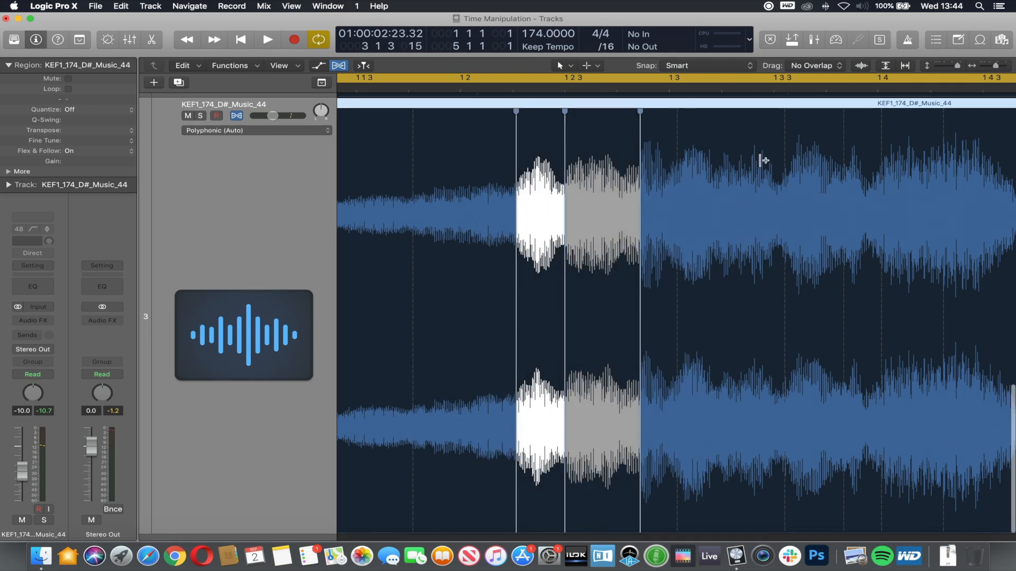
Add three Flex markers around position 1 3 3 and move the middle one slightly earlier
left_click(743, 140)
left_click(782, 138)
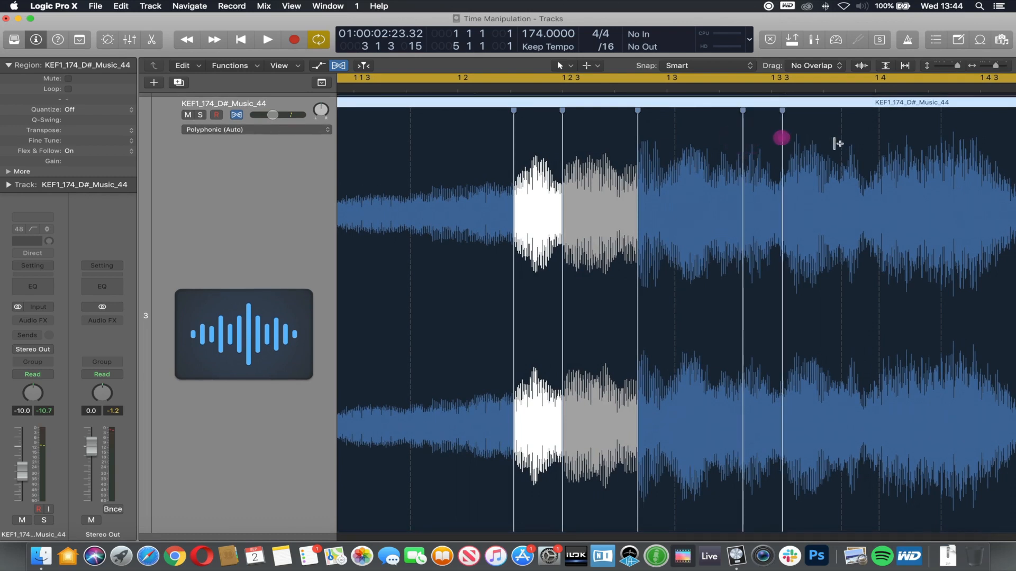
left_click(835, 142)
left_click_drag(783, 155, 773, 159)
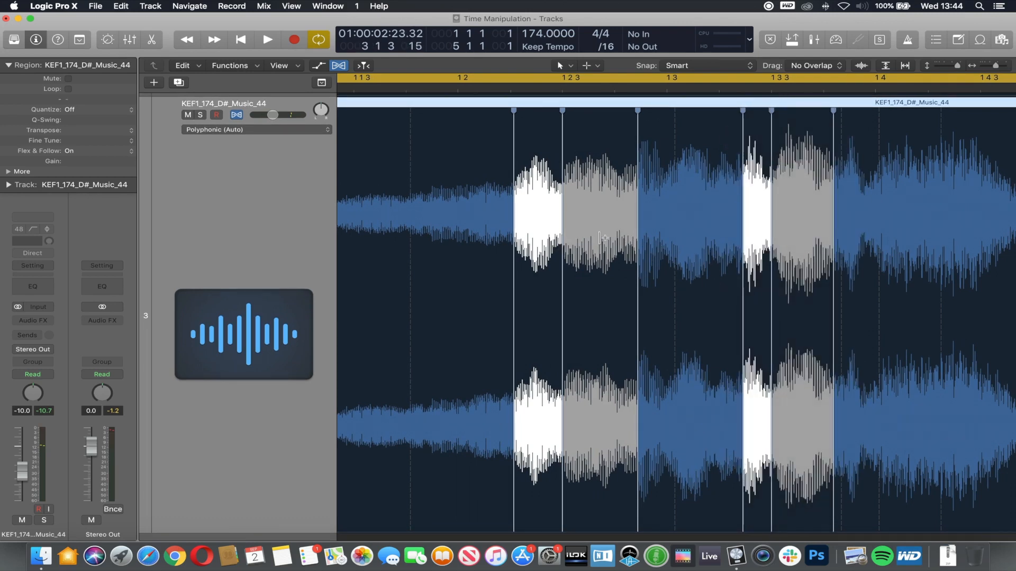
Add Flex markers around position 1 2 and move the middle one later, toward the following marker
left_click(409, 352)
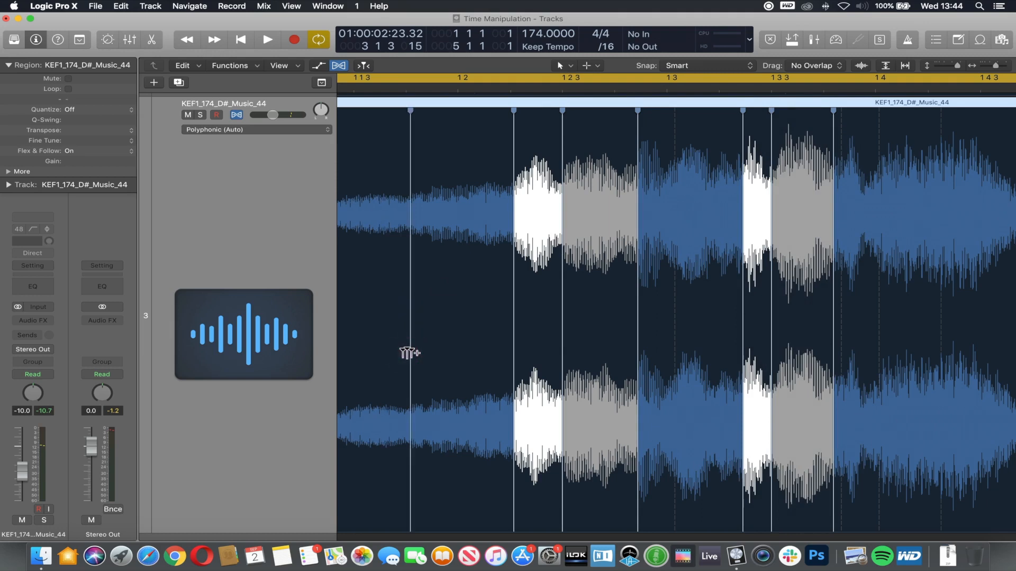
key("cmd+z")
left_click(458, 359)
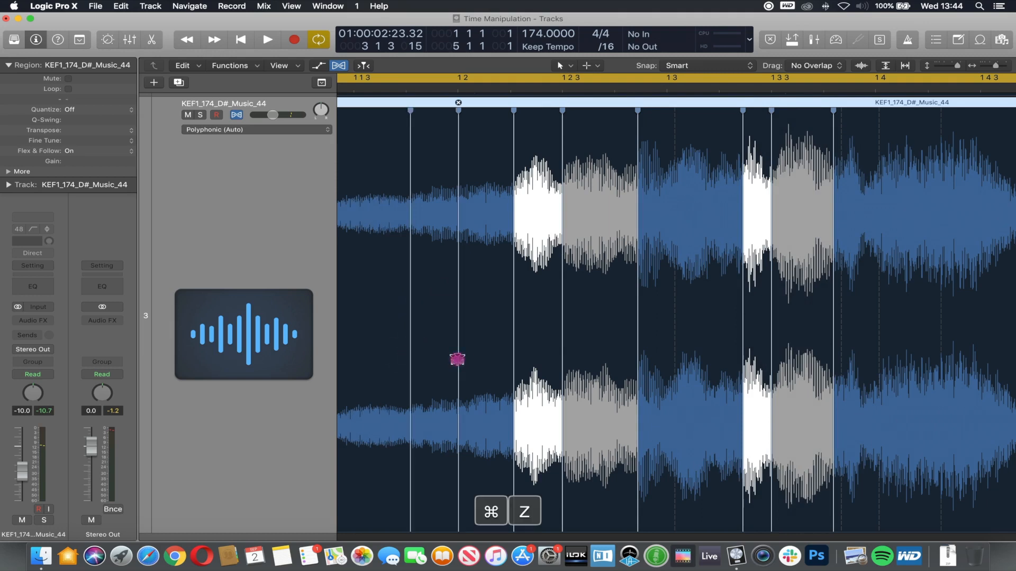
mouse_move(456, 341)
left_mouse_down()
mouse_move(439, 347)
mouse_move(493, 346)
left_mouse_up()
left_click(471, 299, "ctrl+alt")
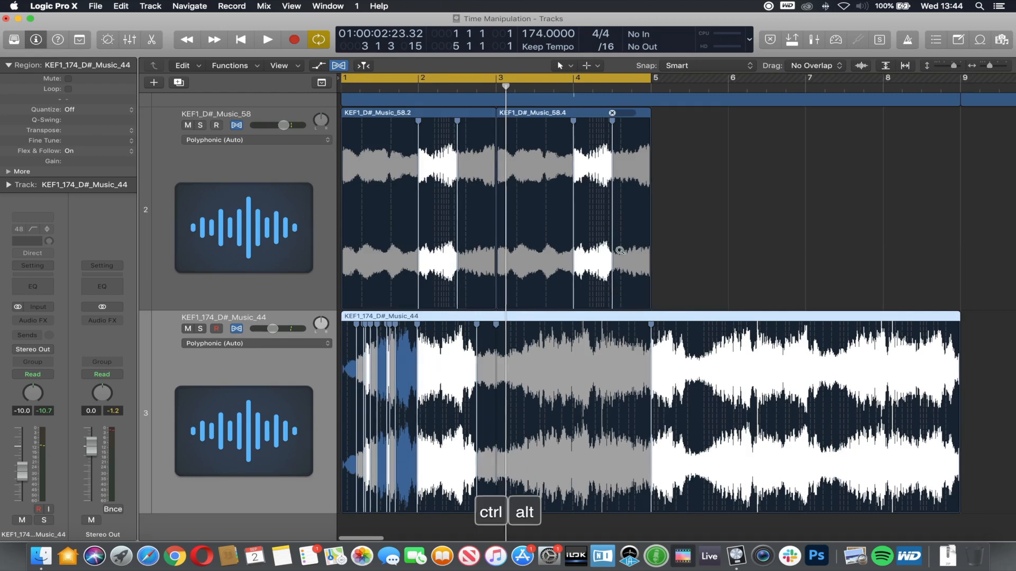
Show all tracks at a reduced height and set the KEF1_D#_Music_58 track's Flex mode to Flex Pitch
left_click(716, 227, "ctrl+alt")
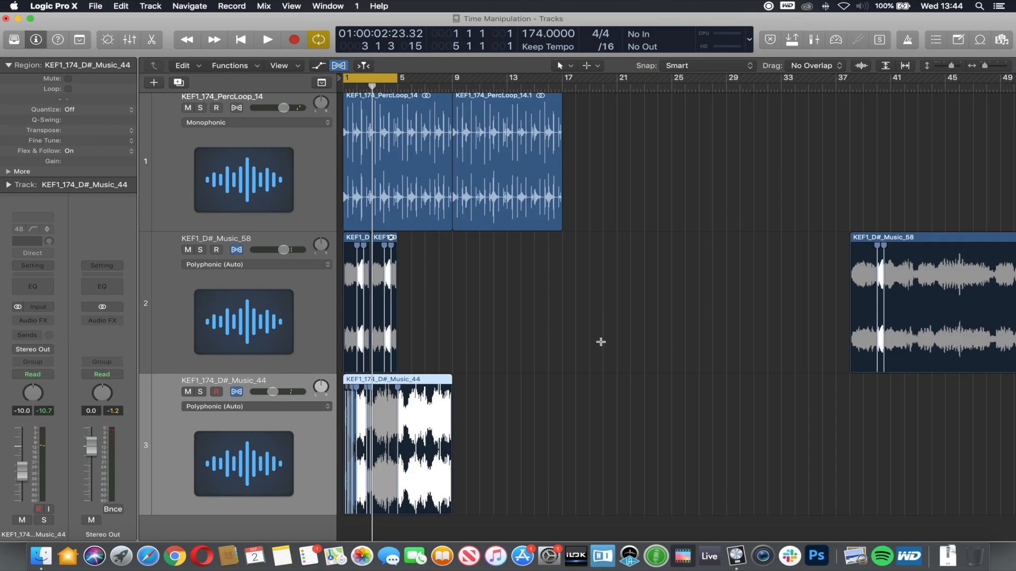
scroll(600, 342, "down", 5, "alt")
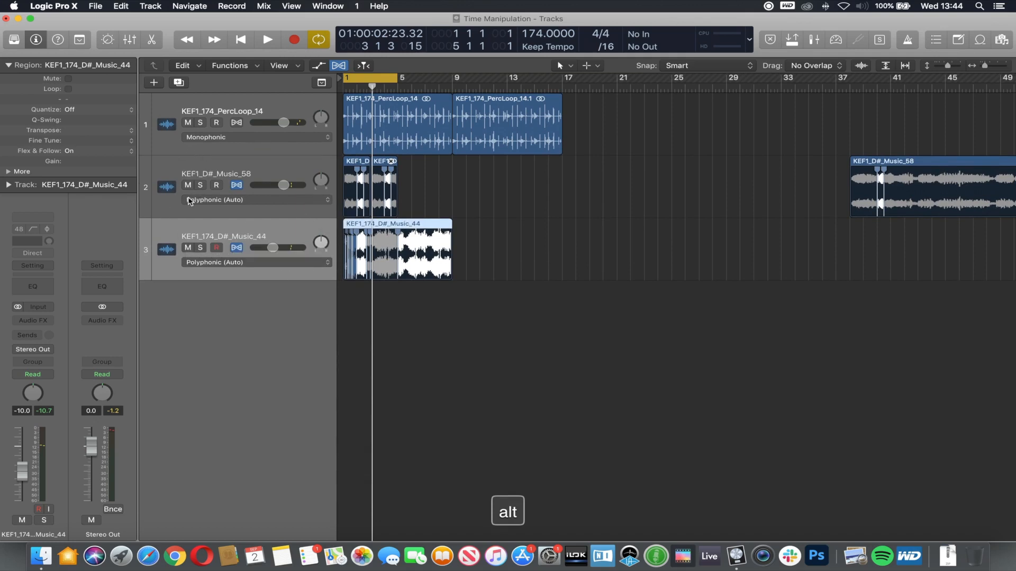
left_click(225, 202)
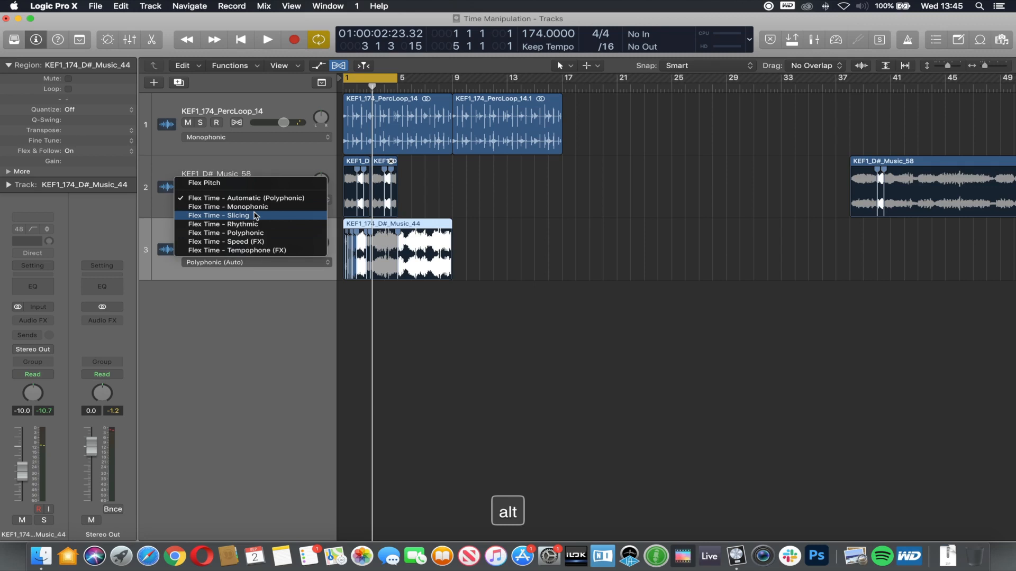
left_click(213, 184)
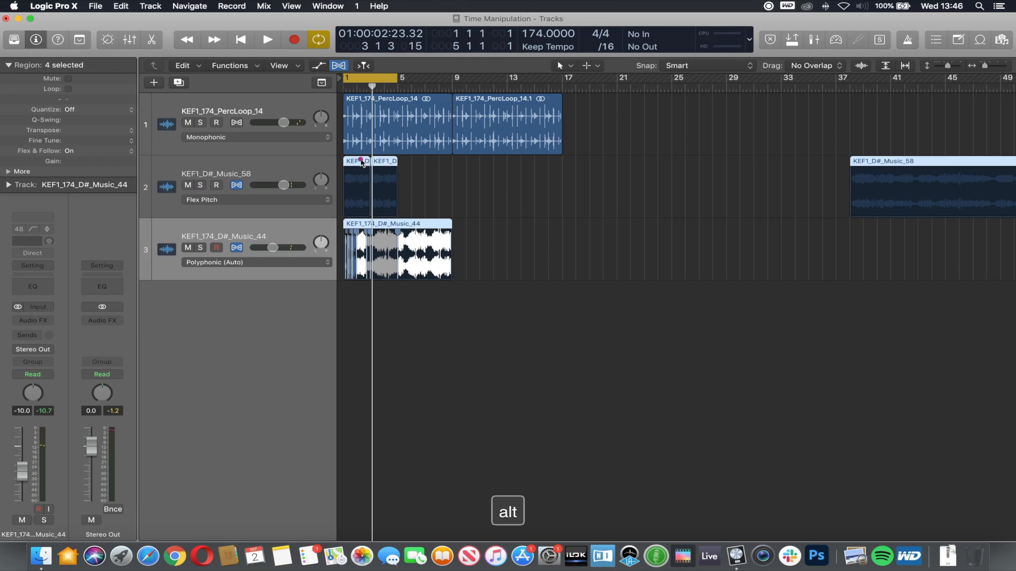
Open the audio track editor for the selected regions, enlarge it to most of the window height and turn on its Flex view
double_click(362, 163)
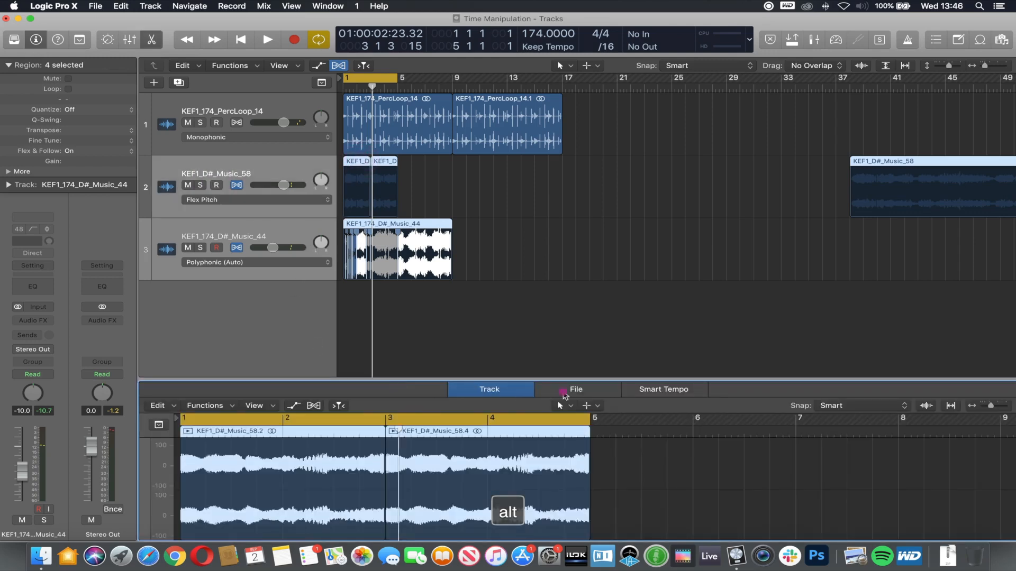
left_click(564, 394)
left_click(507, 393)
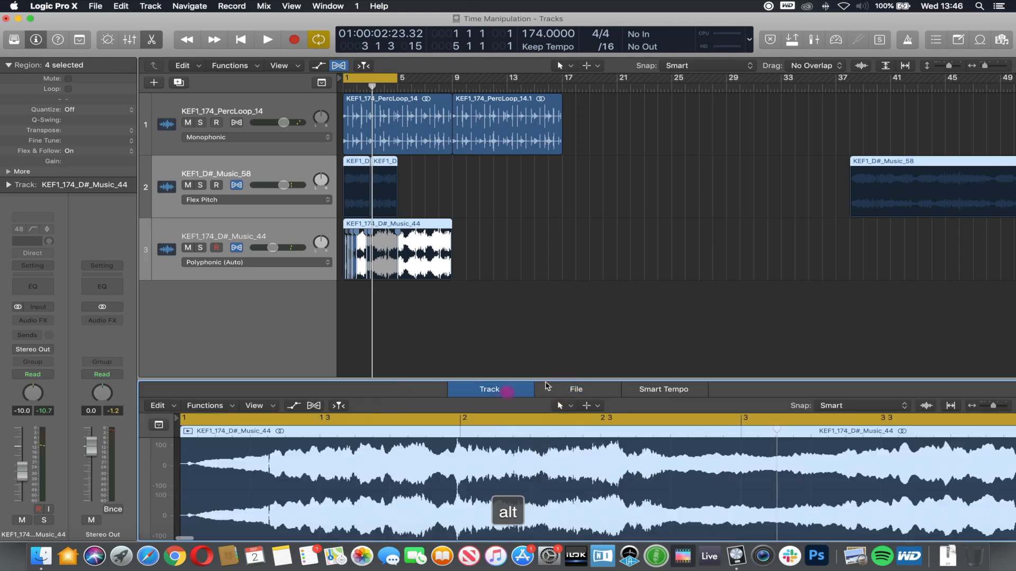
left_click_drag(540, 379, 542, 179)
left_click(314, 220)
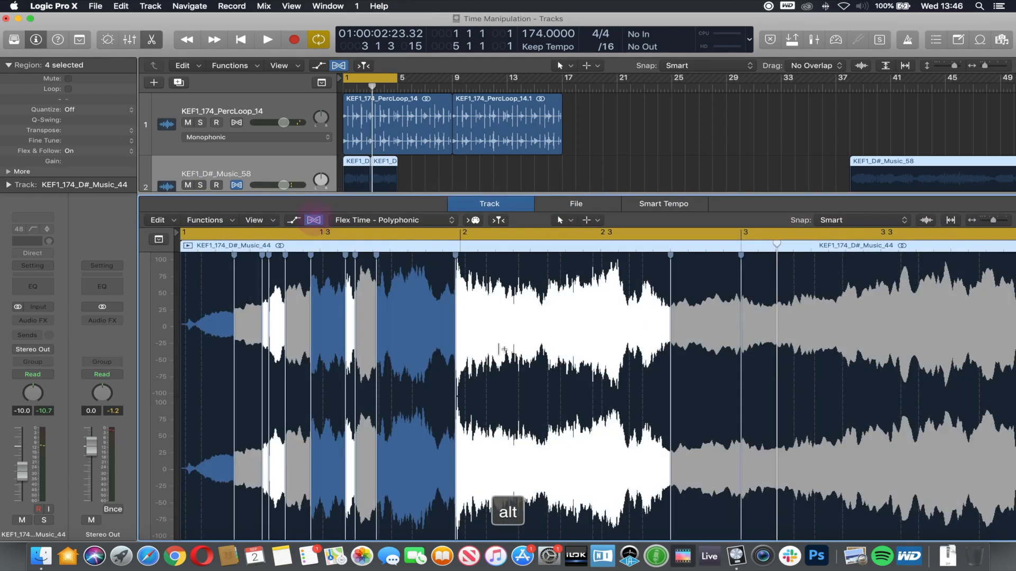
Switch the editor to the KEF1_D#_Music_58 track and set its Flex mode to Flex Pitch
left_click(394, 221)
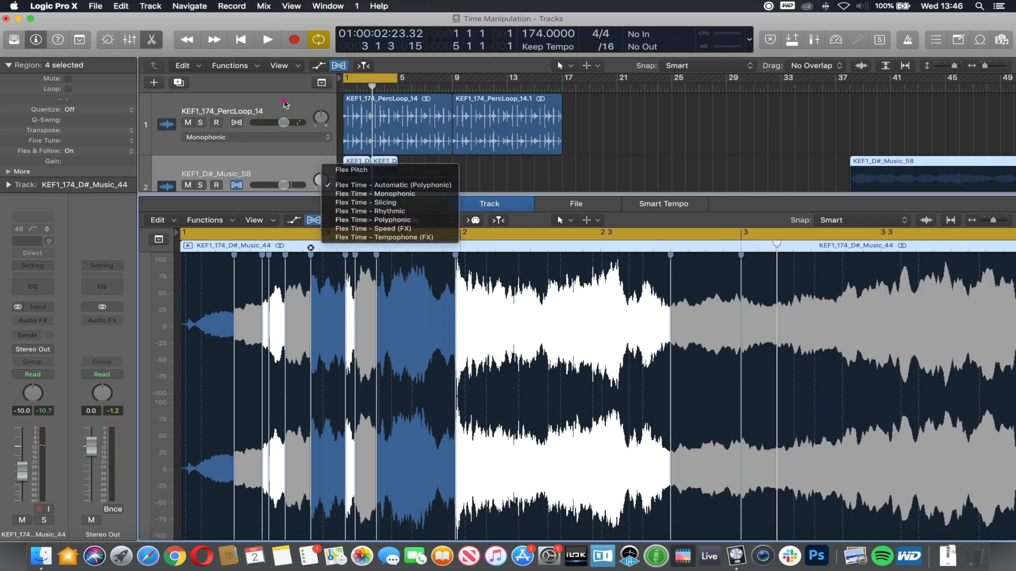
left_click(284, 102)
left_click(273, 172)
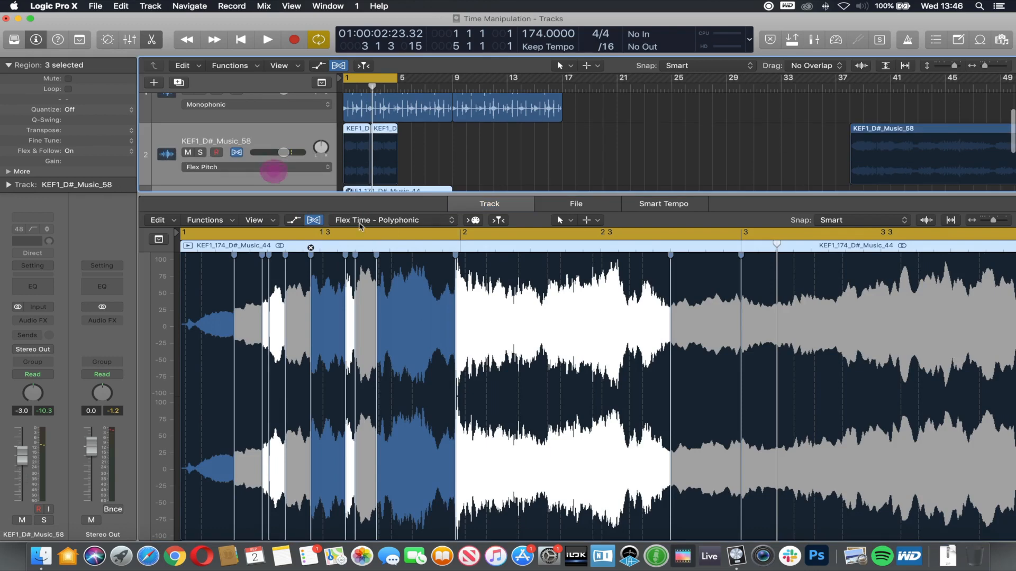
left_click(361, 223)
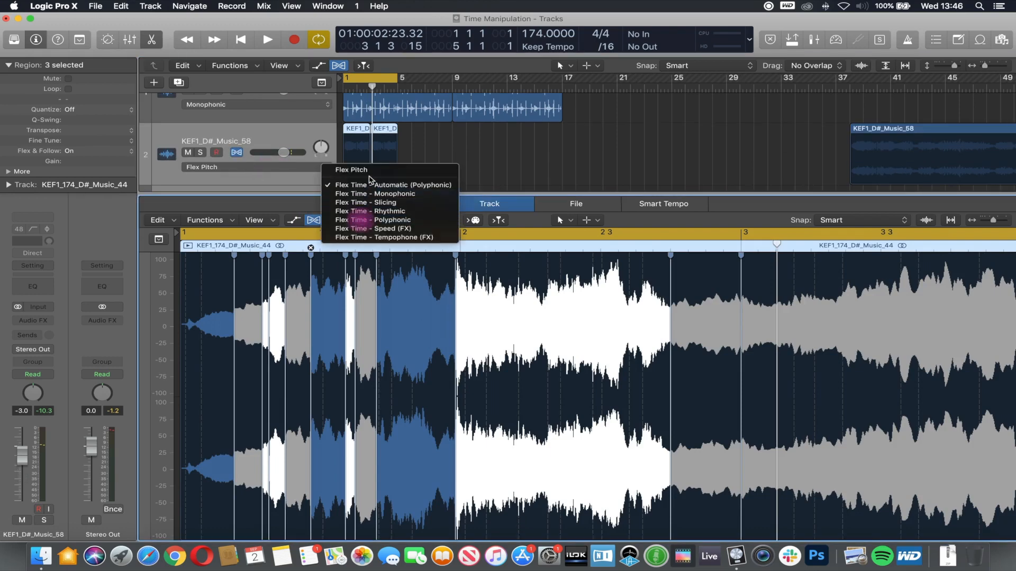
left_click(370, 169)
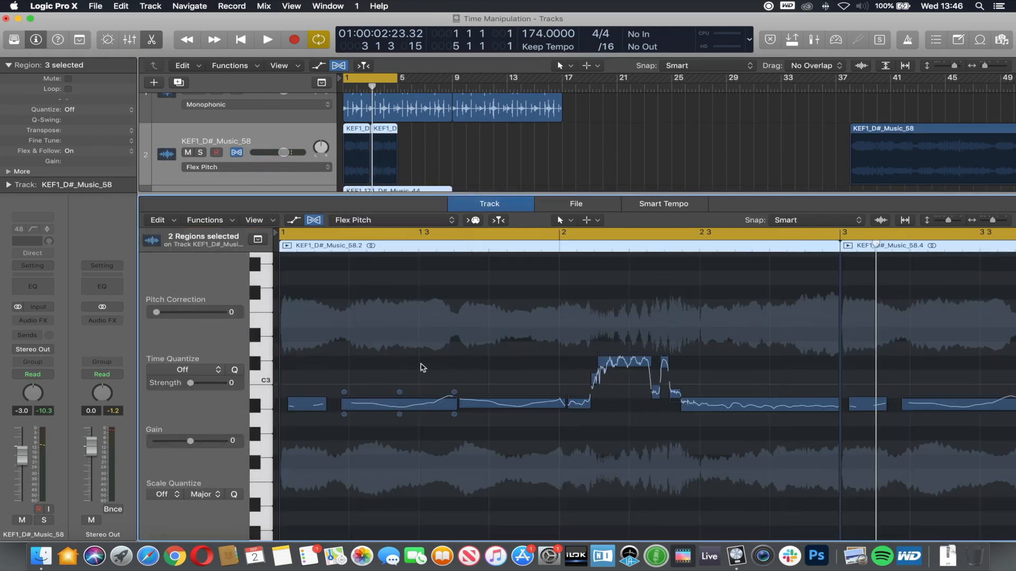
Examine the detected notes and pitch curves across the KEF1_D#_Music_58.2 and KEF1_D#_Music_58.4 regions
left_click(201, 153)
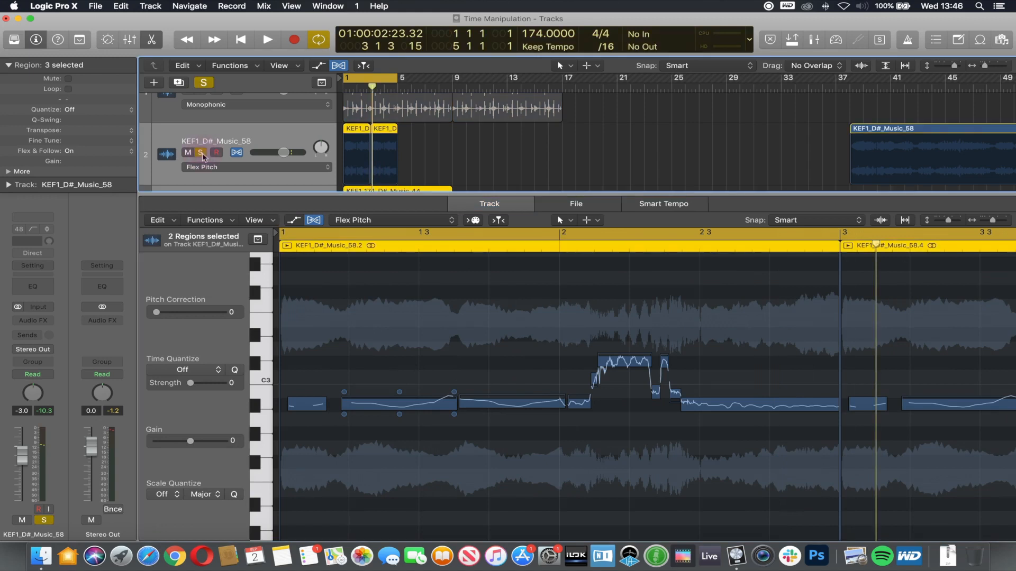
left_click(201, 153)
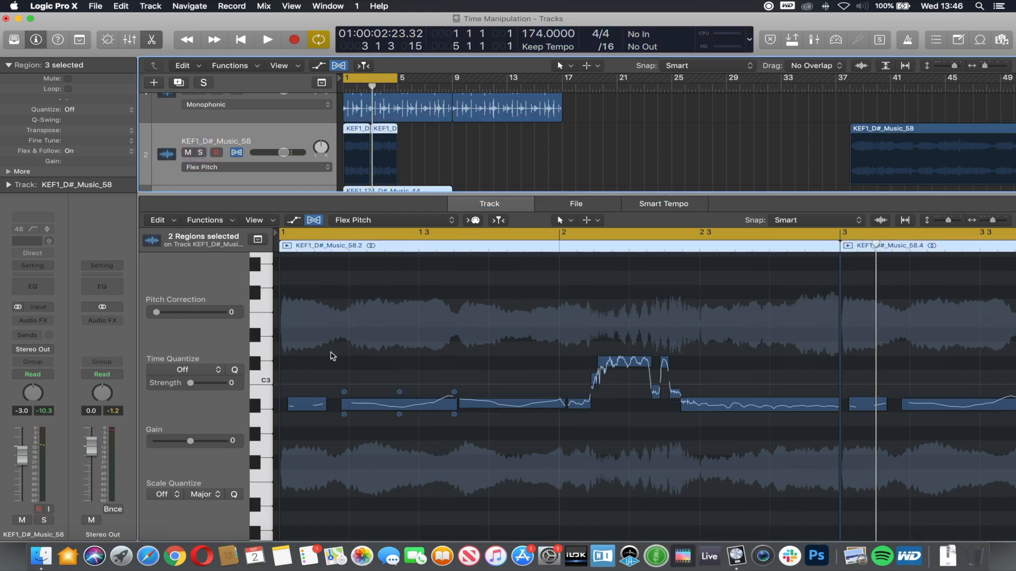
left_click(479, 404)
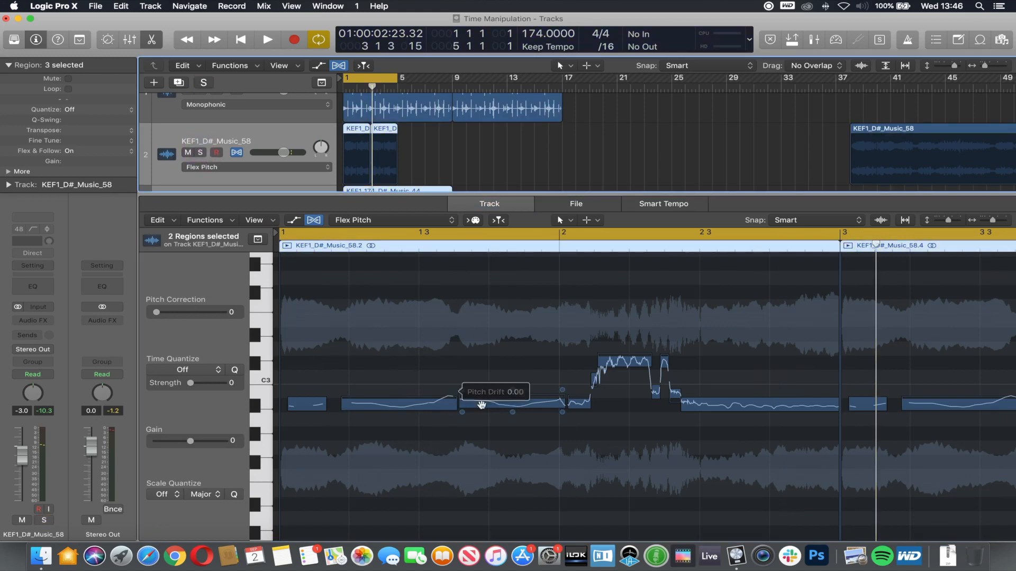
scroll(480, 404, "left", 1)
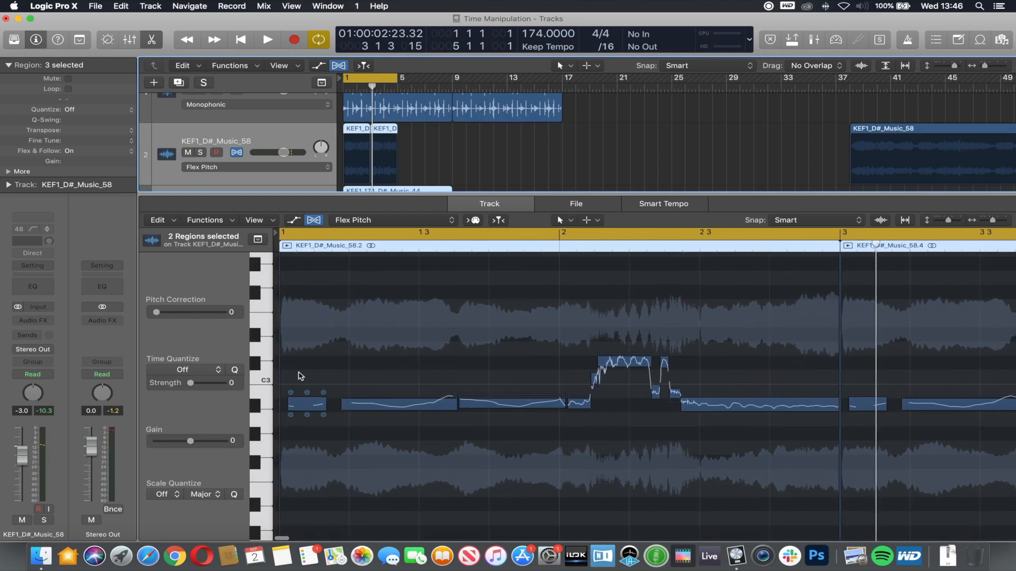
scroll(479, 370, "down", 5)
scroll(479, 370, "up", 6)
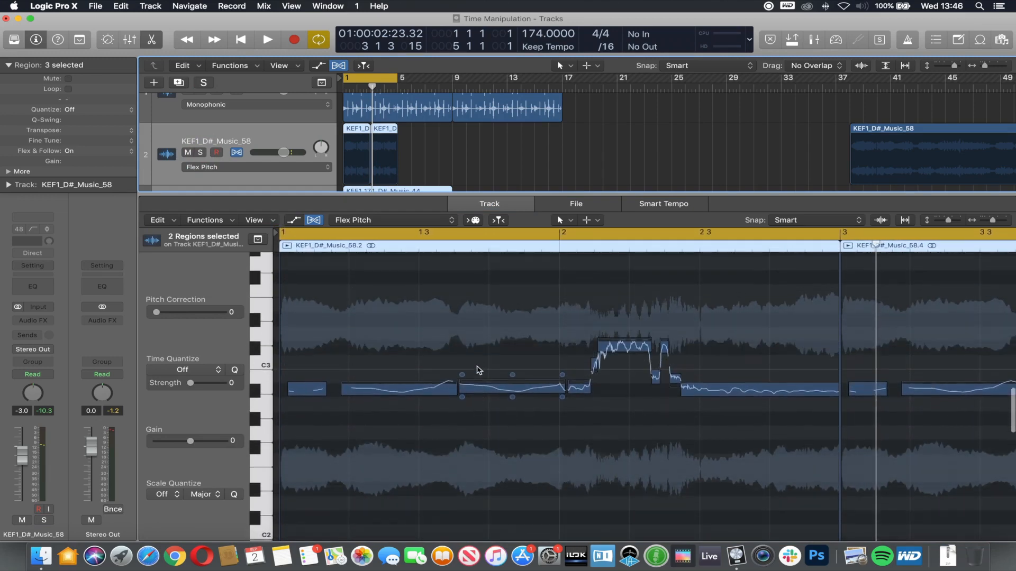
scroll(478, 370, "down", 6)
scroll(478, 370, "down", 1)
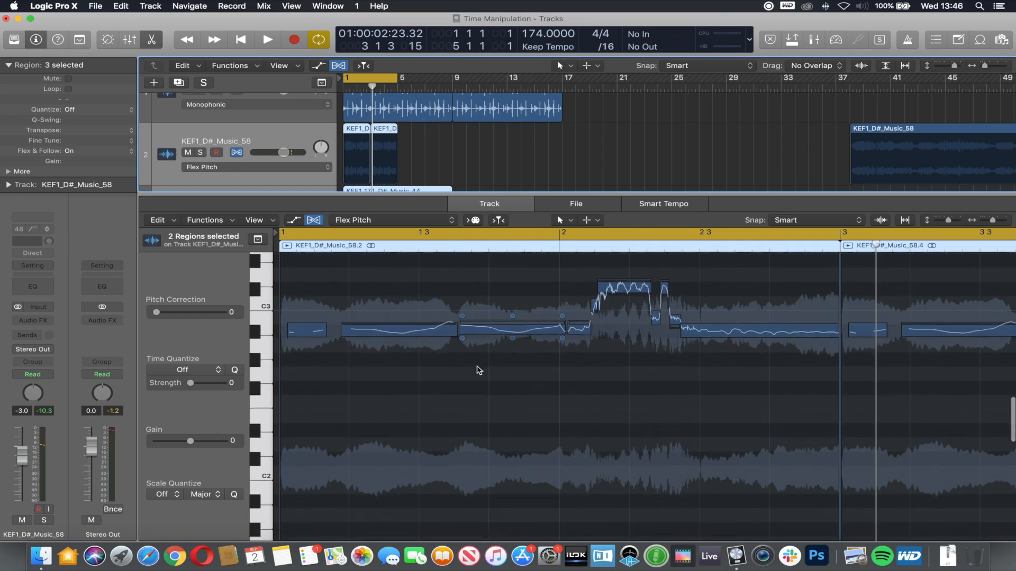
scroll(478, 370, "up", 8)
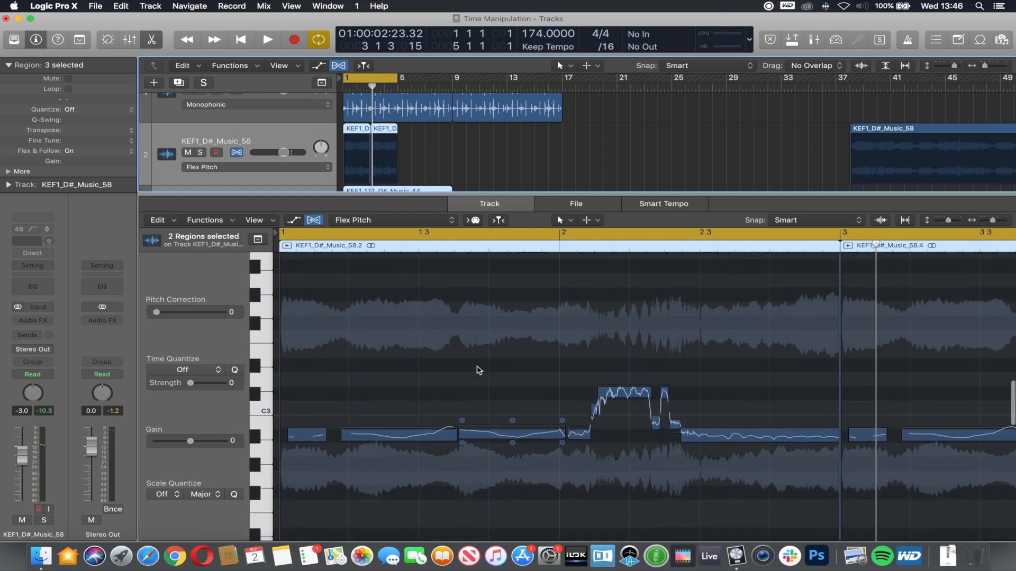
scroll(479, 370, "right", 15)
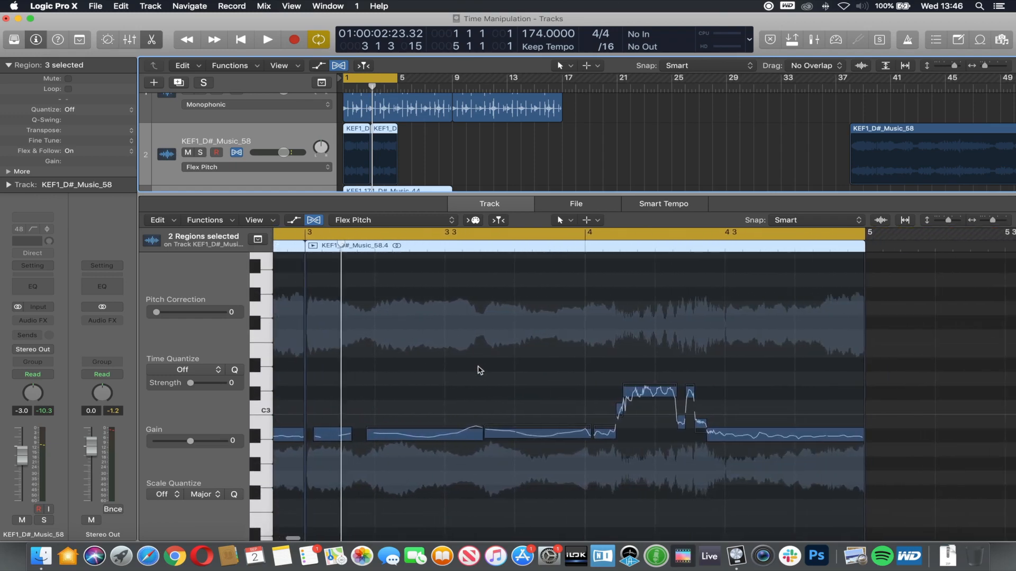
scroll(479, 371, "left", 3)
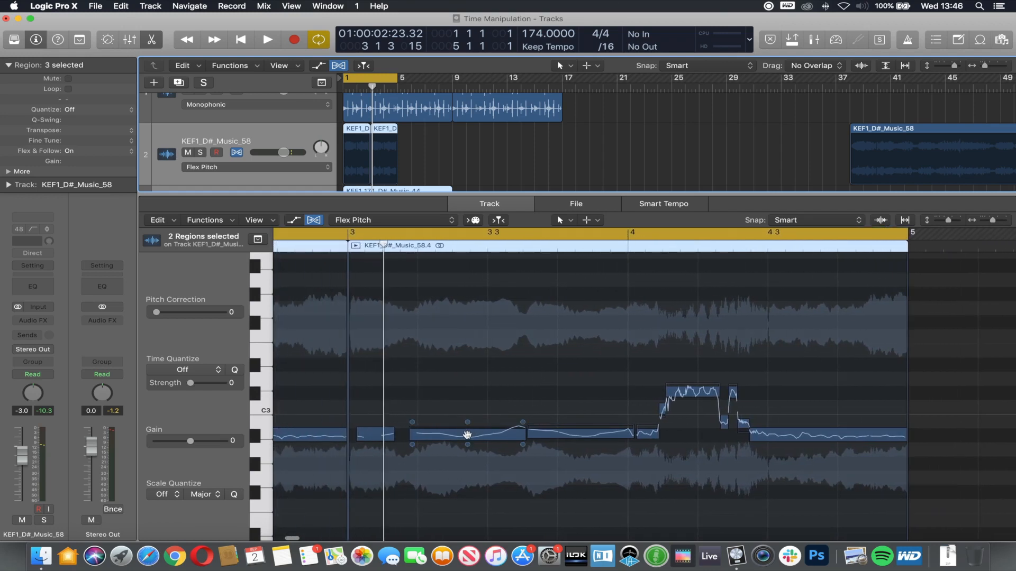
Raise the gain to 6 on the long note spanning position 3 3 in KEF1_D#_Music_58.4 and bend its ending pitch drift upward
left_click_drag(467, 435, 523, 426)
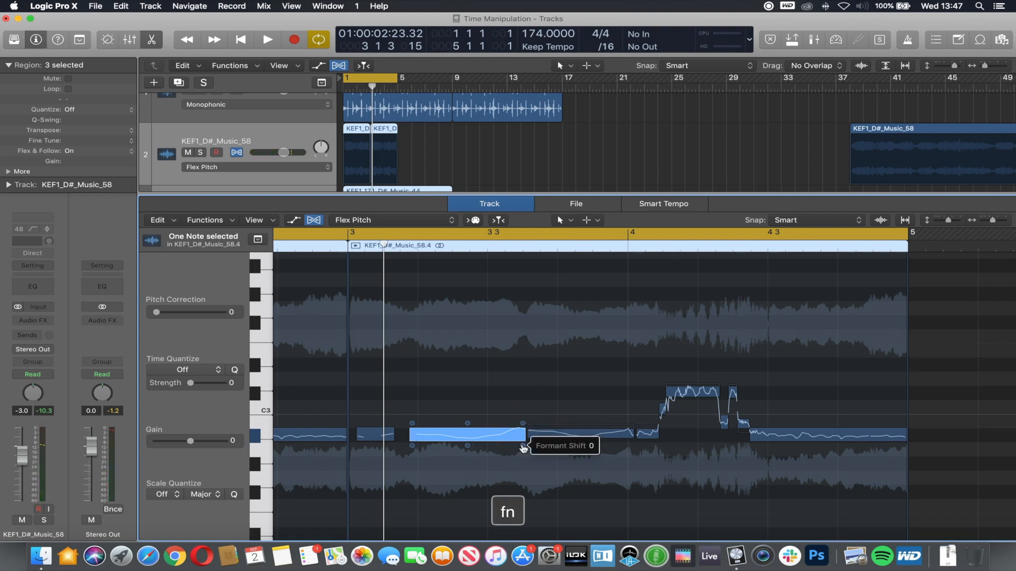
left_click_drag(522, 448, 427, 416)
mouse_move(413, 448)
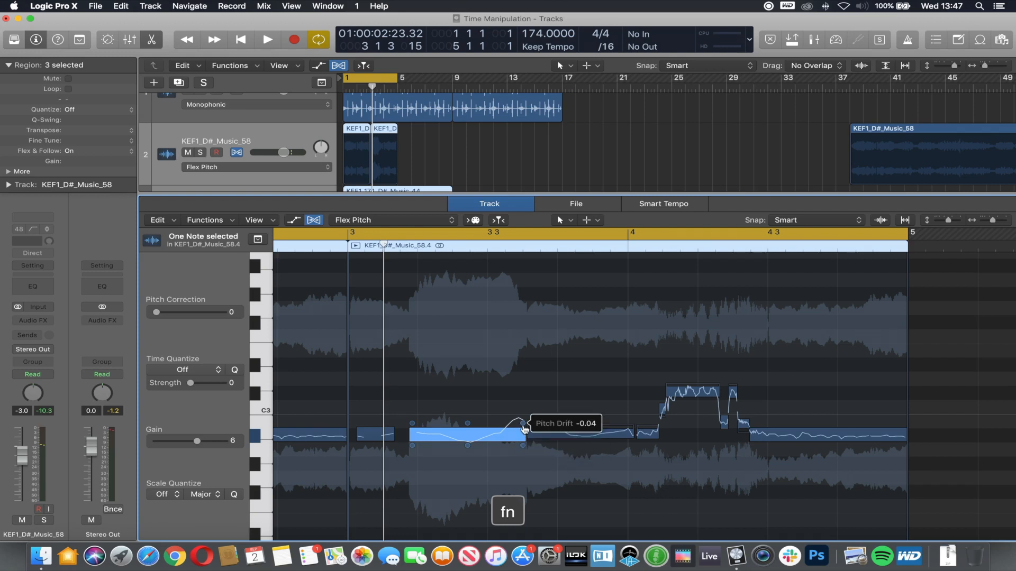
left_click_drag(523, 423, 476, 329)
Play back the edited KEF1_D#_Music_58 loop, stop it and bring both regions fully into view in the editor
double_click(320, 245)
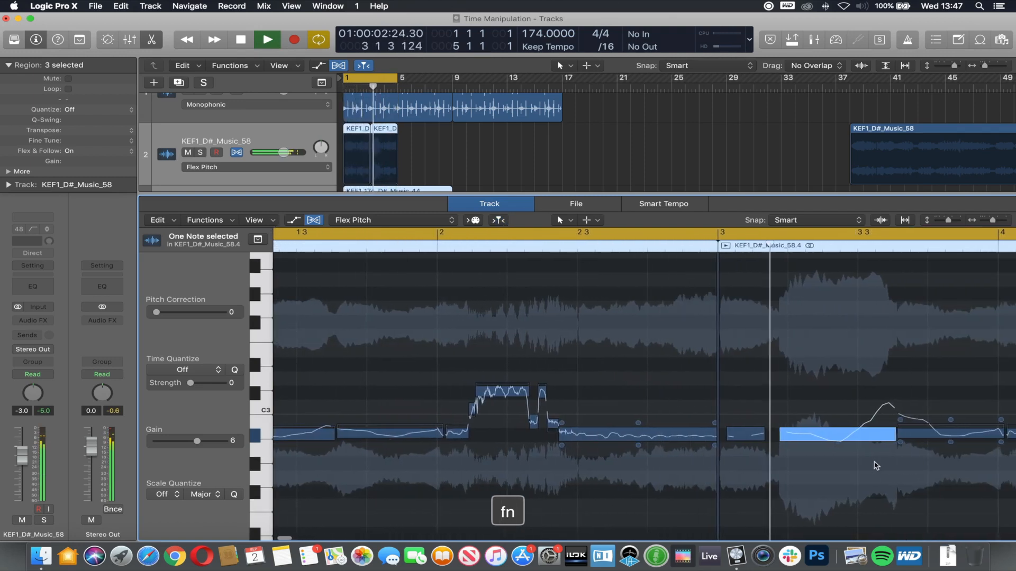
key("space")
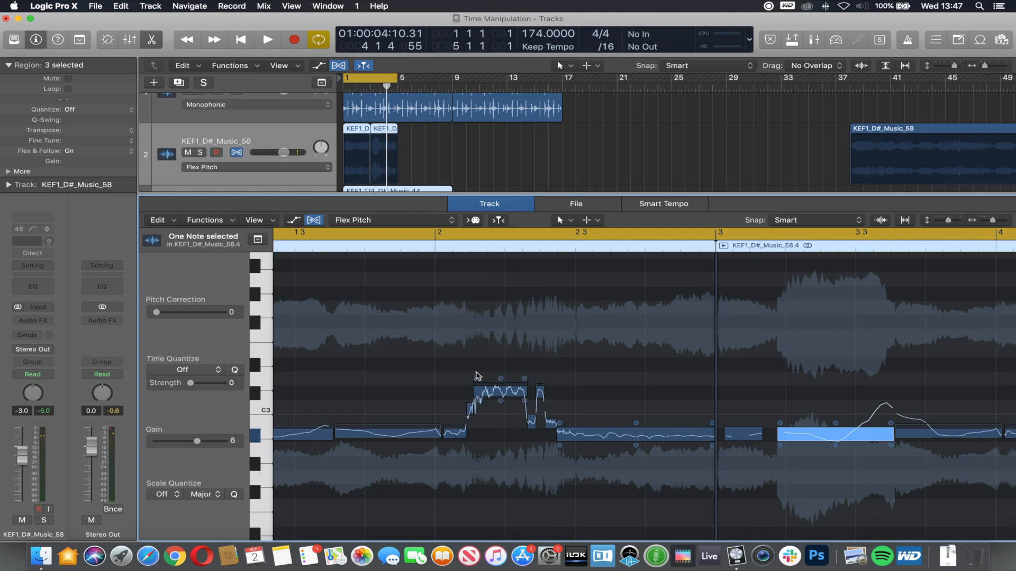
scroll(527, 396, "down", 5, "alt")
scroll(527, 395, "down", 2, "alt")
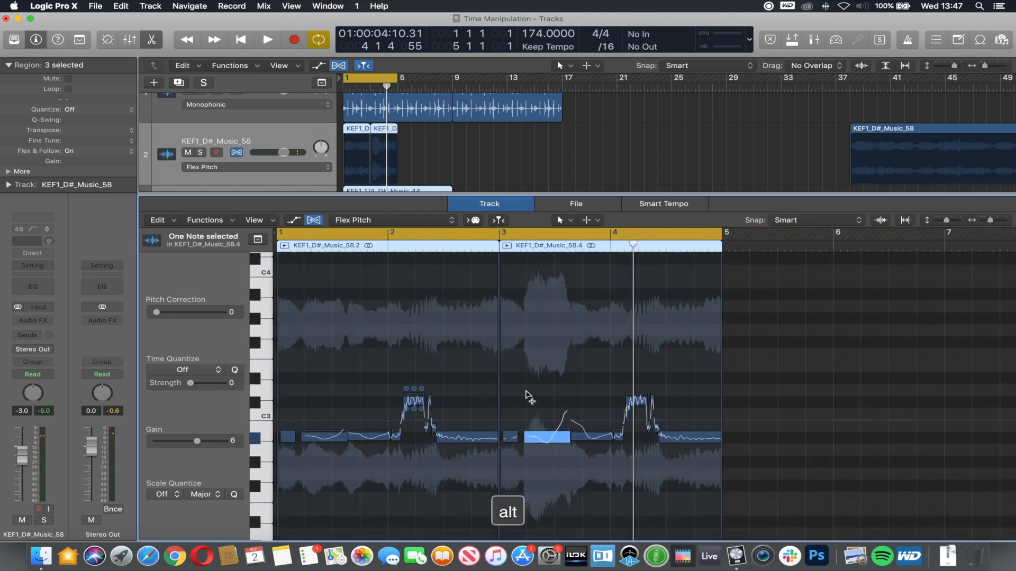